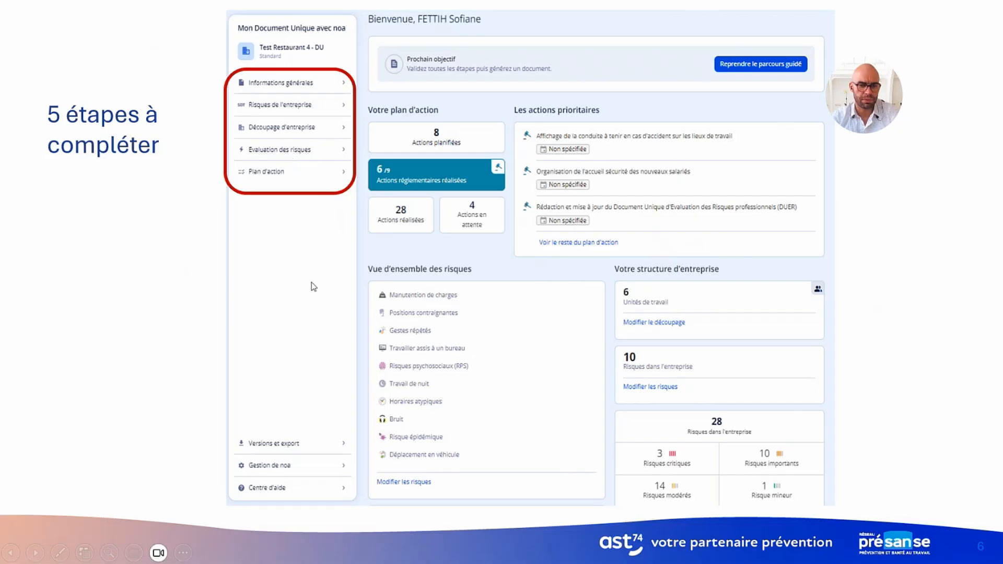
key("Right")
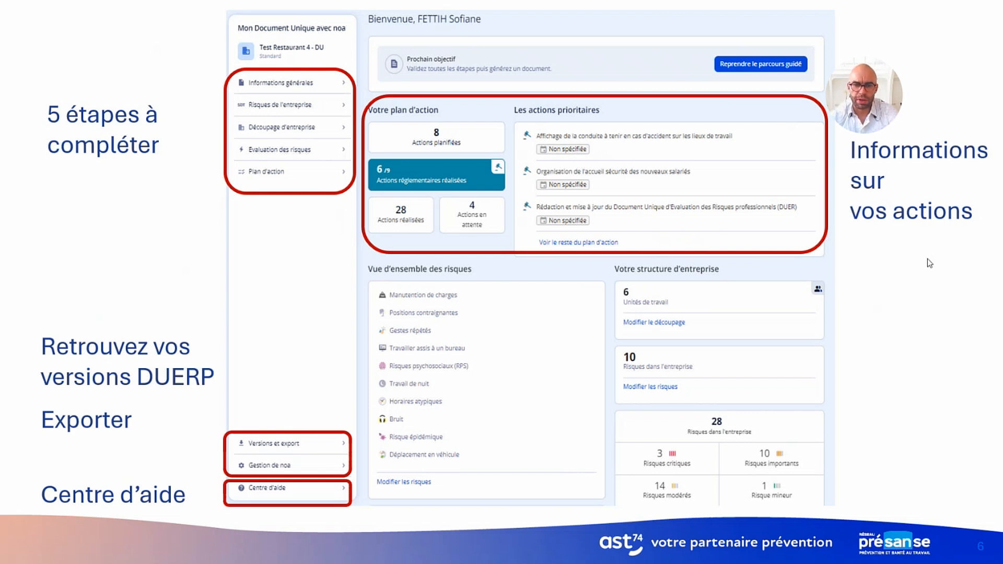
left_click(845, 345)
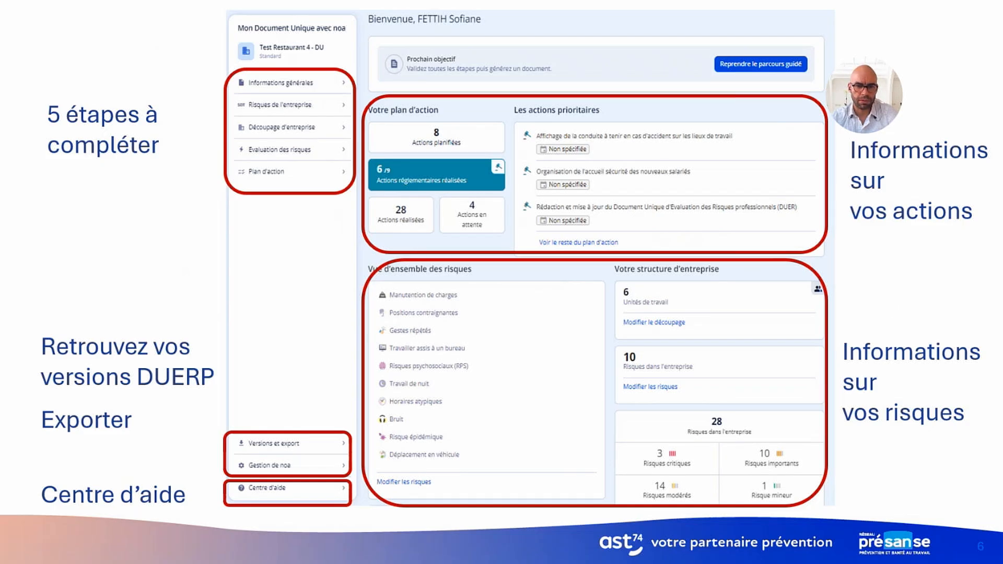
key("Right")
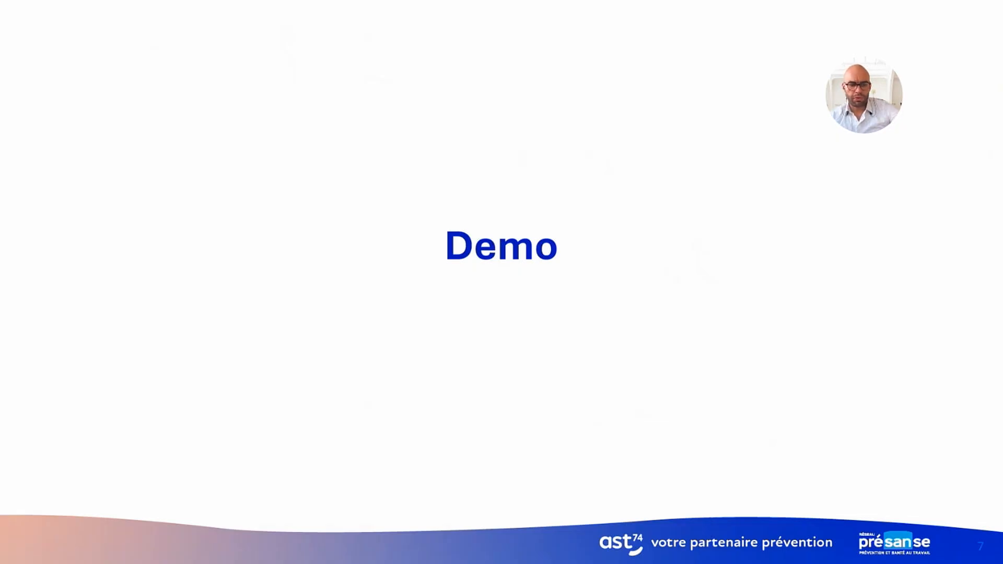
Step: End the slideshow, switch to Chrome and open the Informations générales section of the Document Unique
key("Escape")
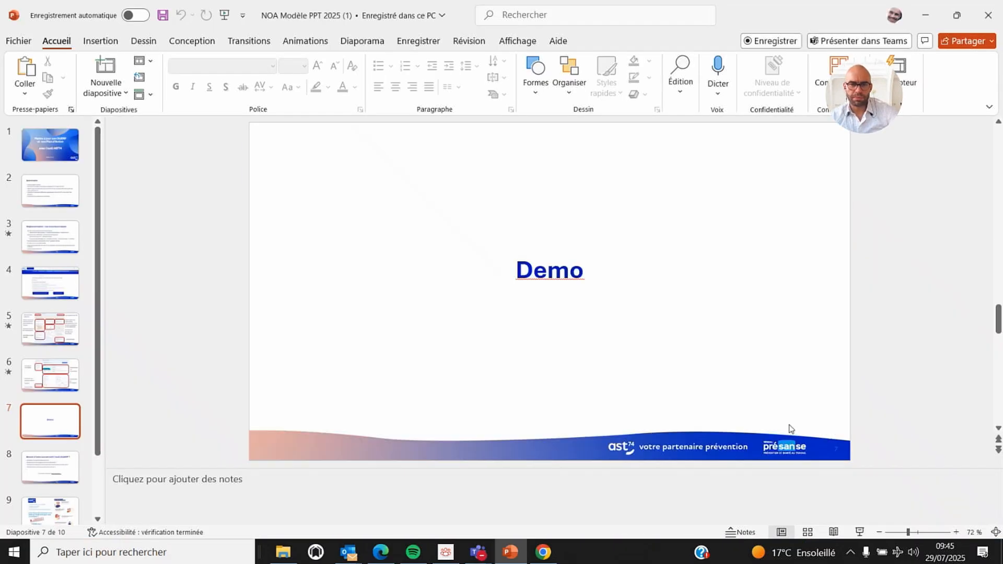
left_click(543, 552)
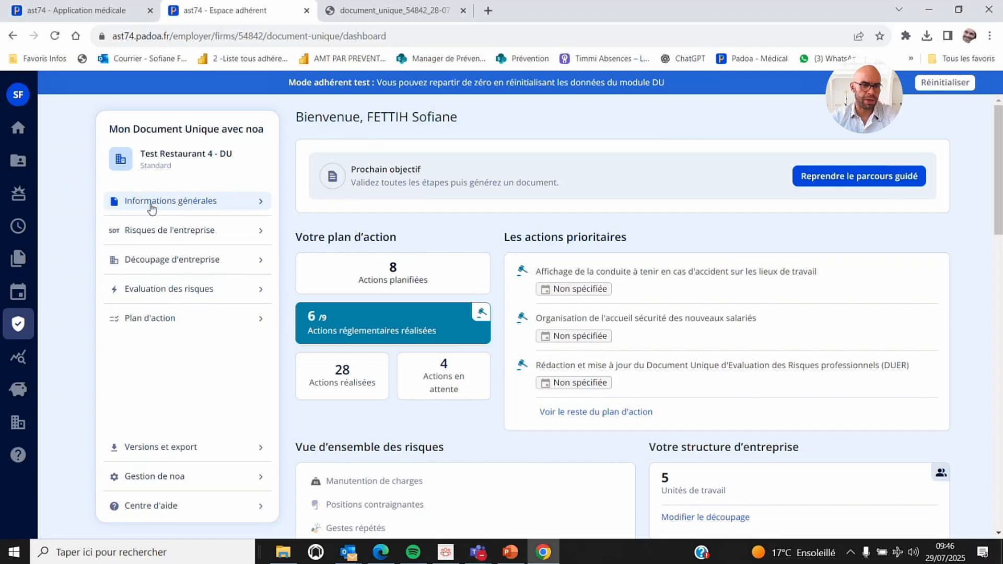
left_click(151, 203)
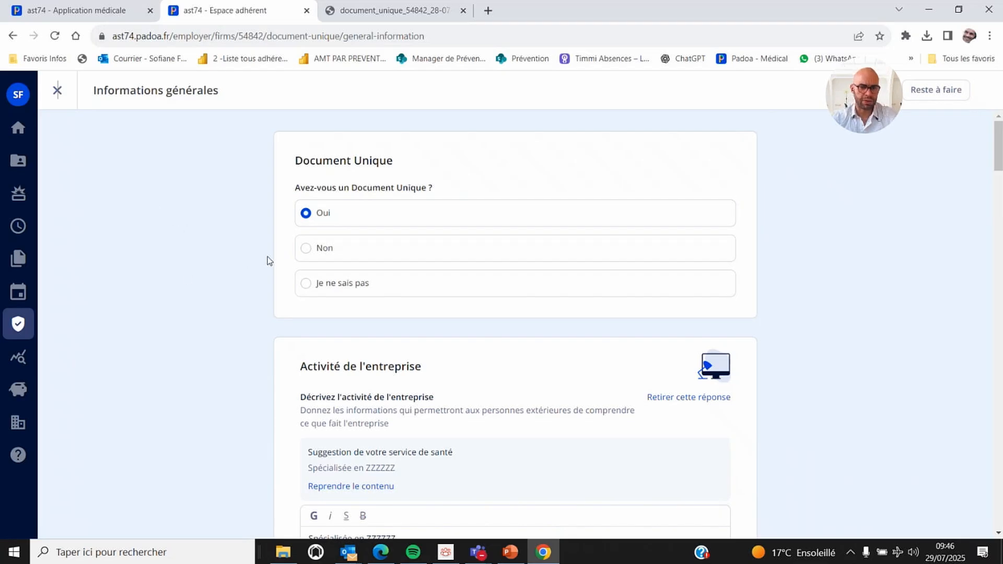
Step: Insert the health service's suggested content into the company activity description
scroll(257, 262, "down", 3)
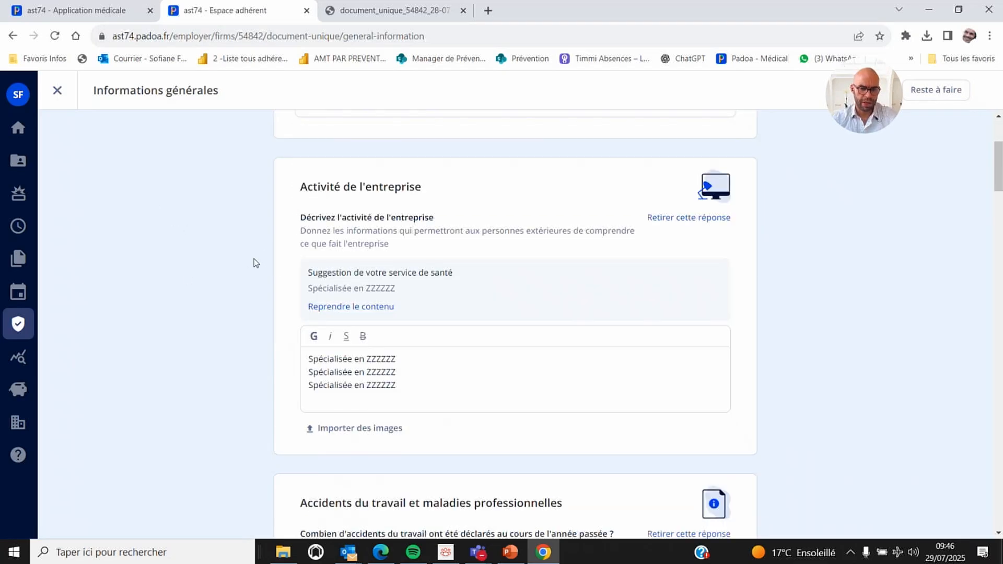
scroll(254, 262, "down", 1)
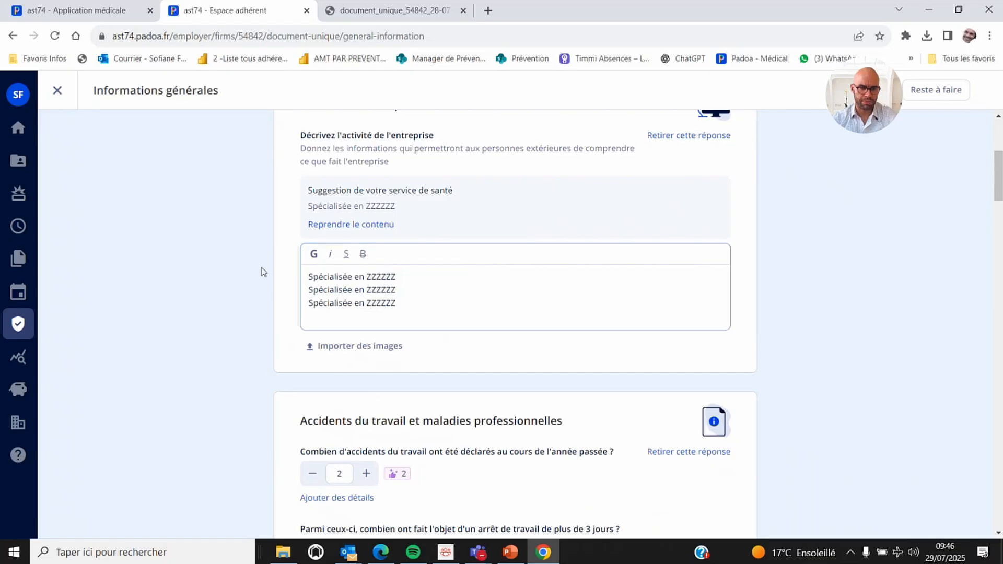
scroll(261, 272, "up", 3)
scroll(248, 268, "up", 1)
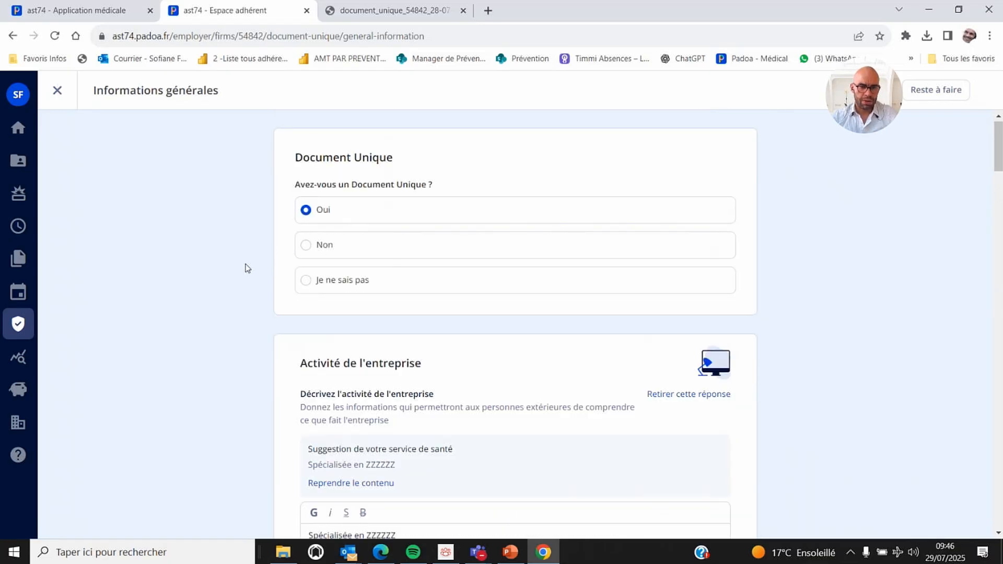
scroll(247, 268, "down", 2)
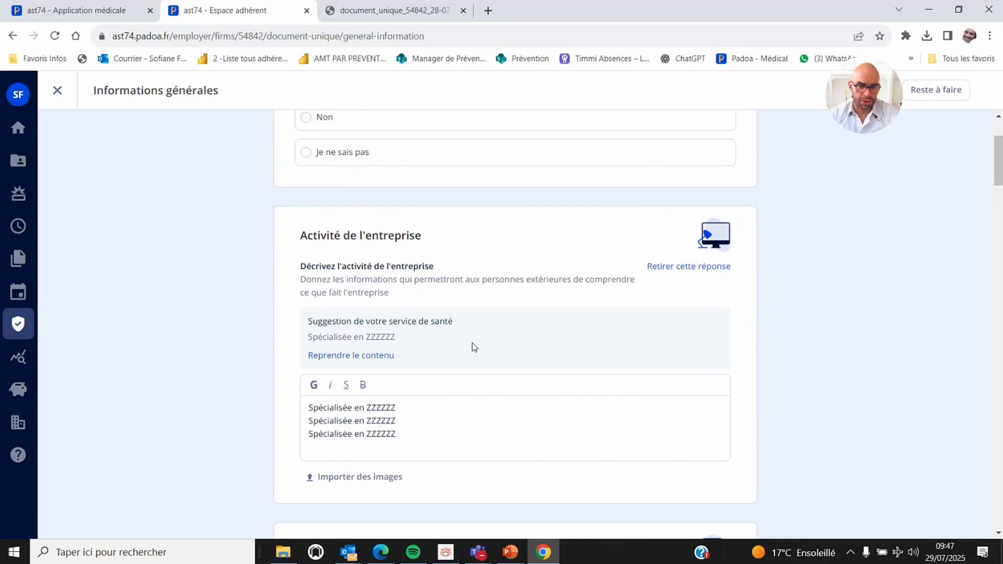
scroll(473, 346, "down", 1)
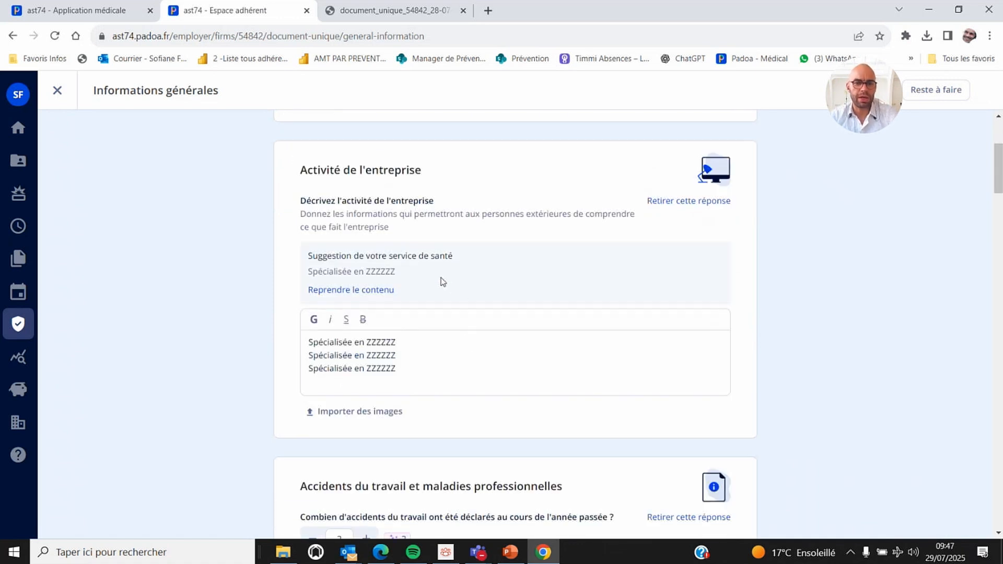
left_click(370, 293)
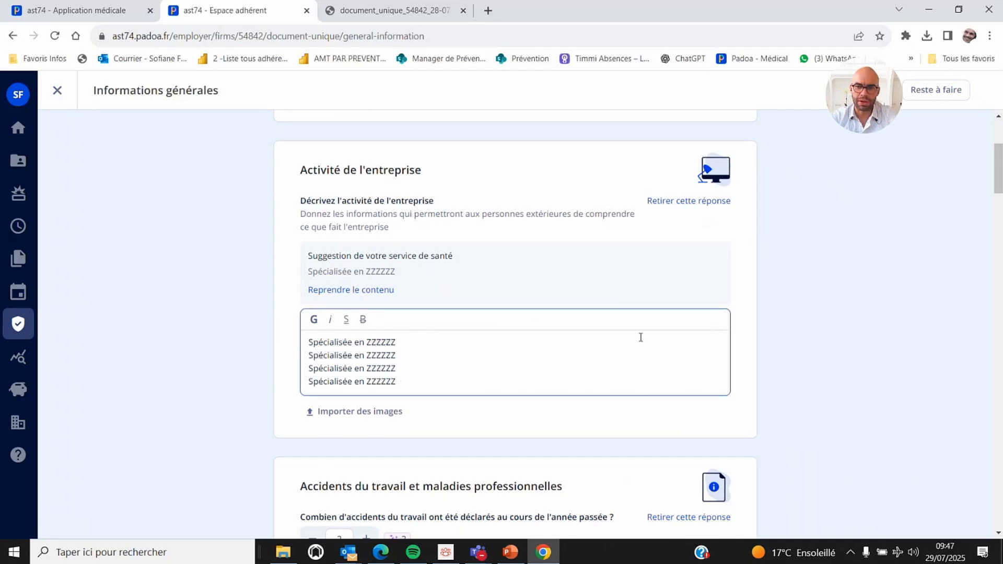
Step: Review the general information questions on work accidents, special situations, and premises and equipment, and return to the dashboard
scroll(677, 350, "down", 1)
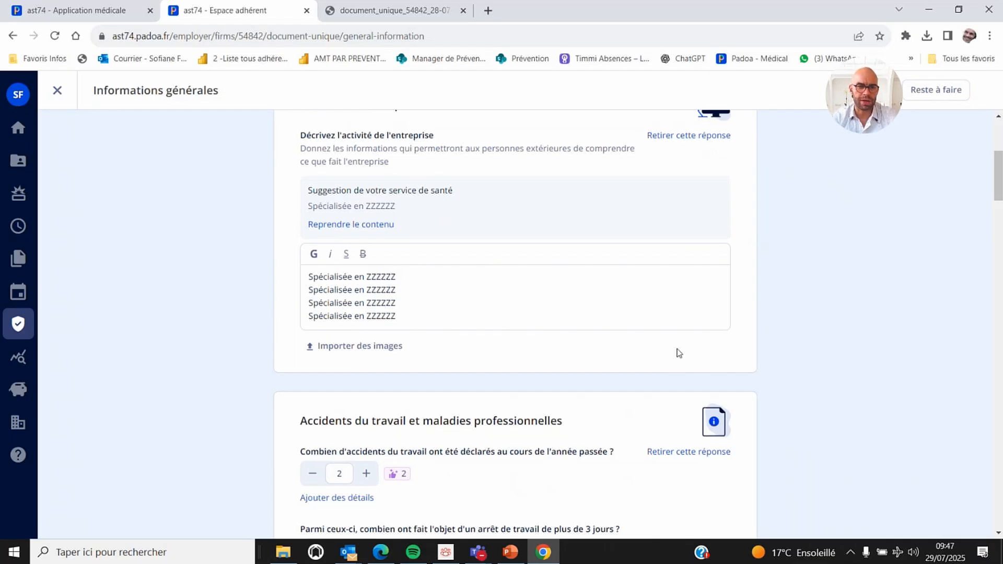
scroll(677, 352, "down", 3)
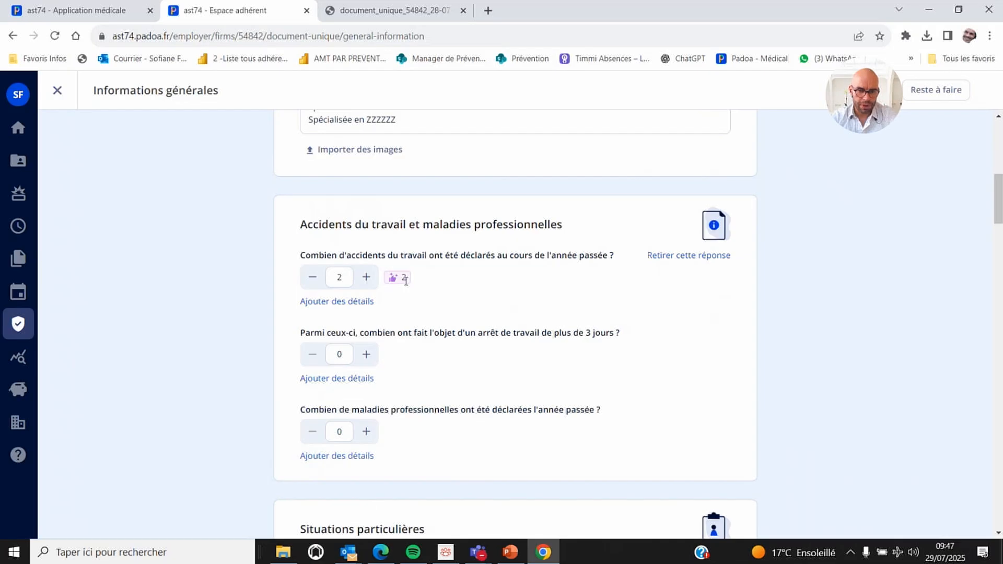
mouse_move(406, 284)
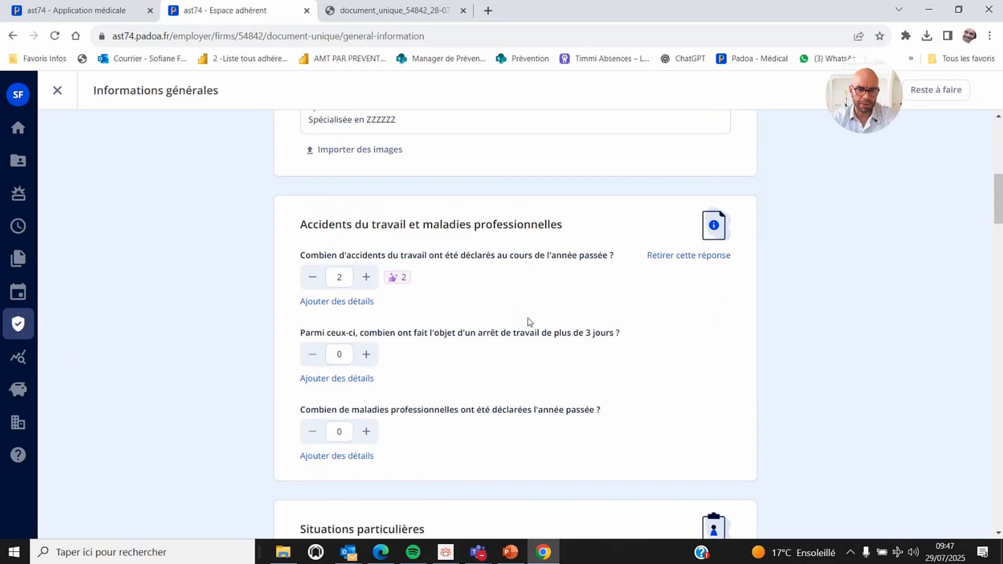
scroll(530, 320, "down", 1)
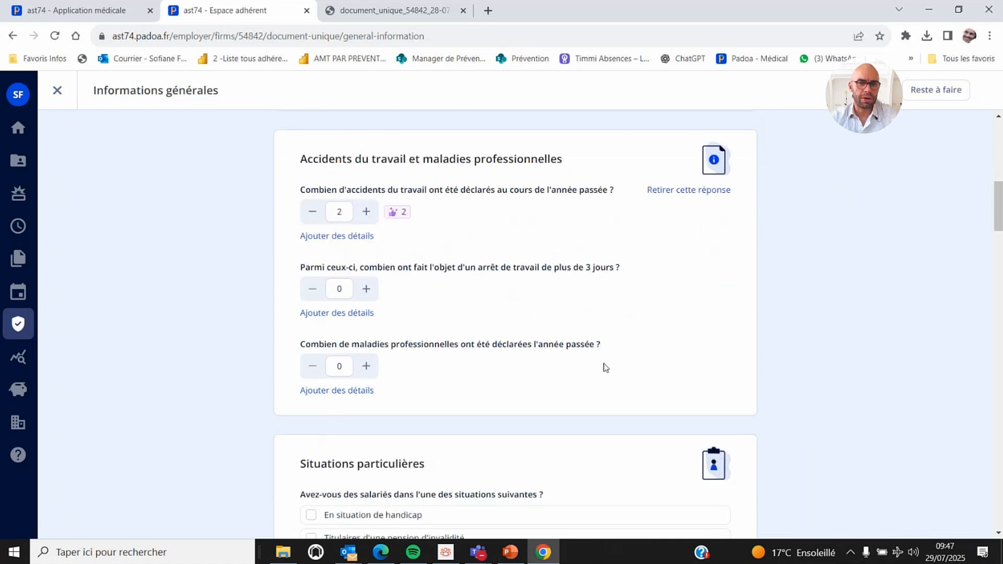
scroll(600, 327, "down", 3)
scroll(597, 317, "down", 2)
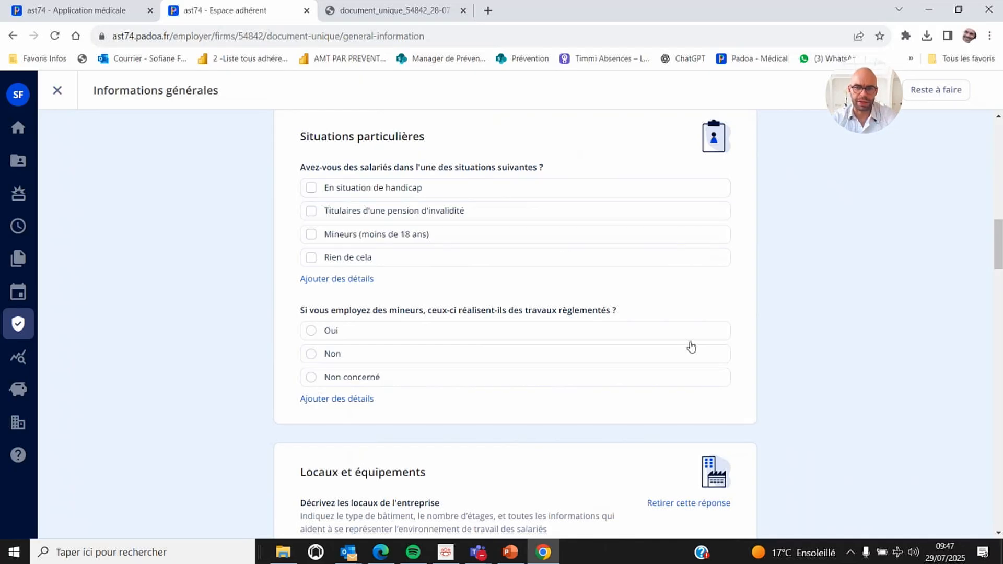
scroll(738, 306, "down", 5)
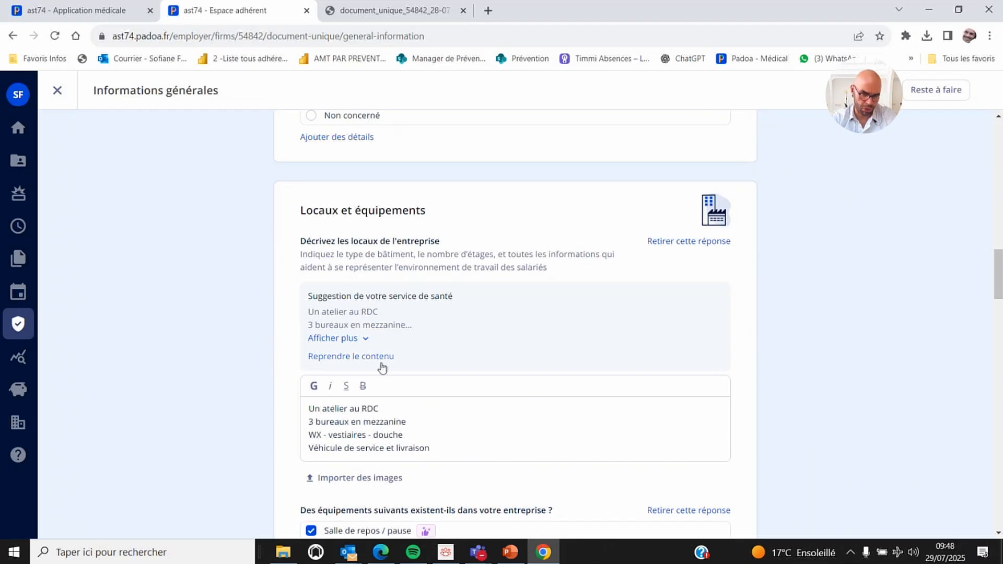
scroll(382, 368, "down", 4)
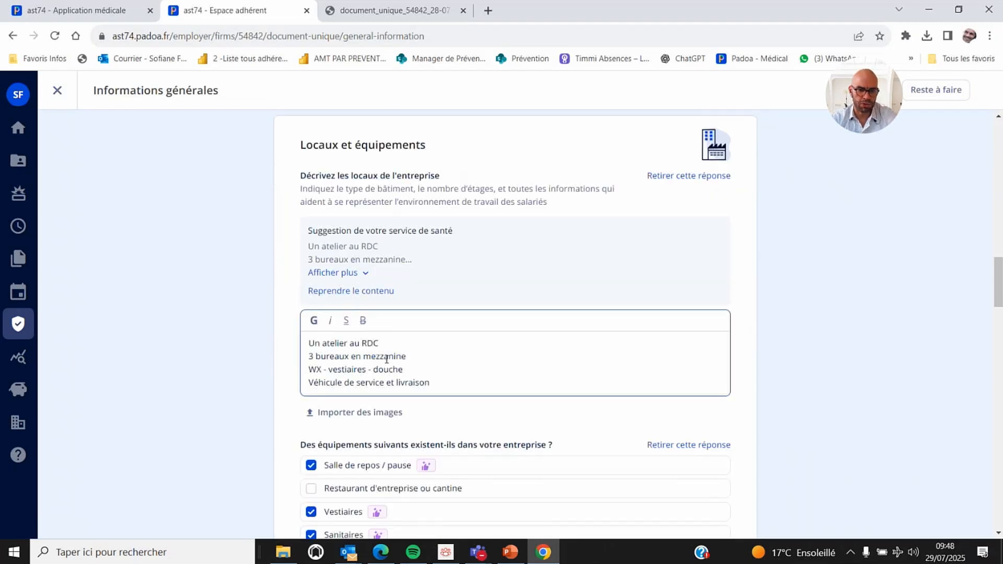
scroll(233, 372, "down", 3)
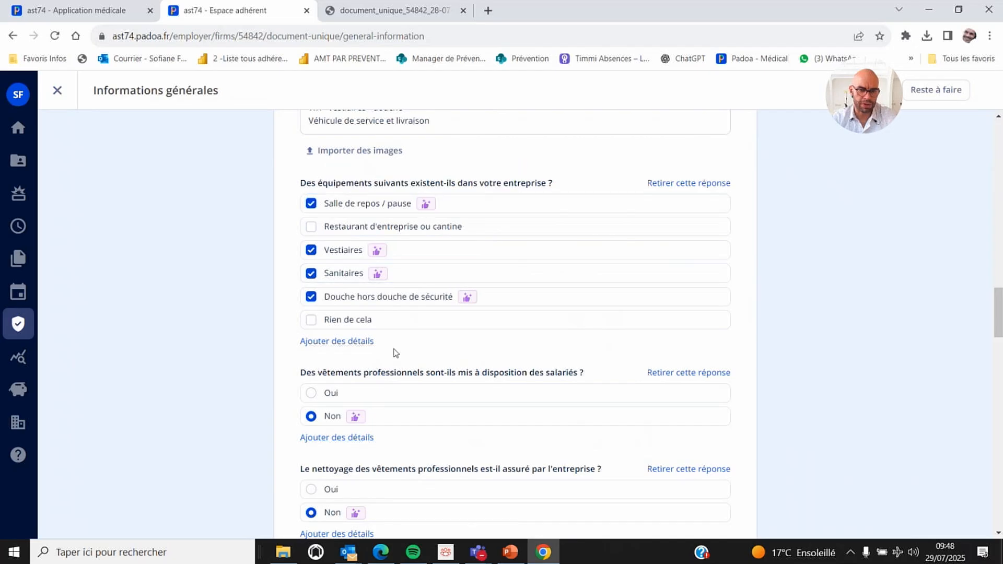
scroll(282, 387, "down", 15)
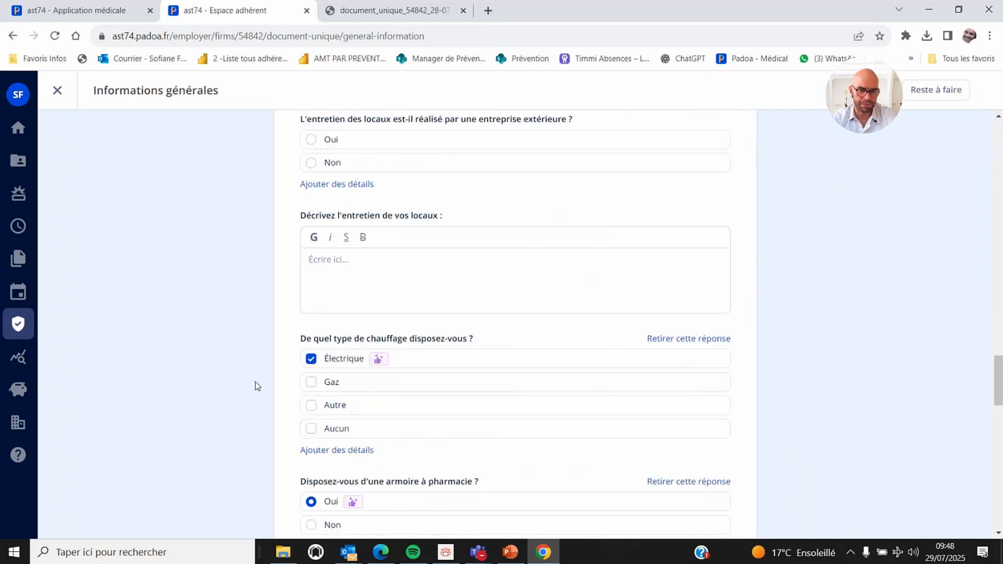
scroll(256, 385, "up", 20)
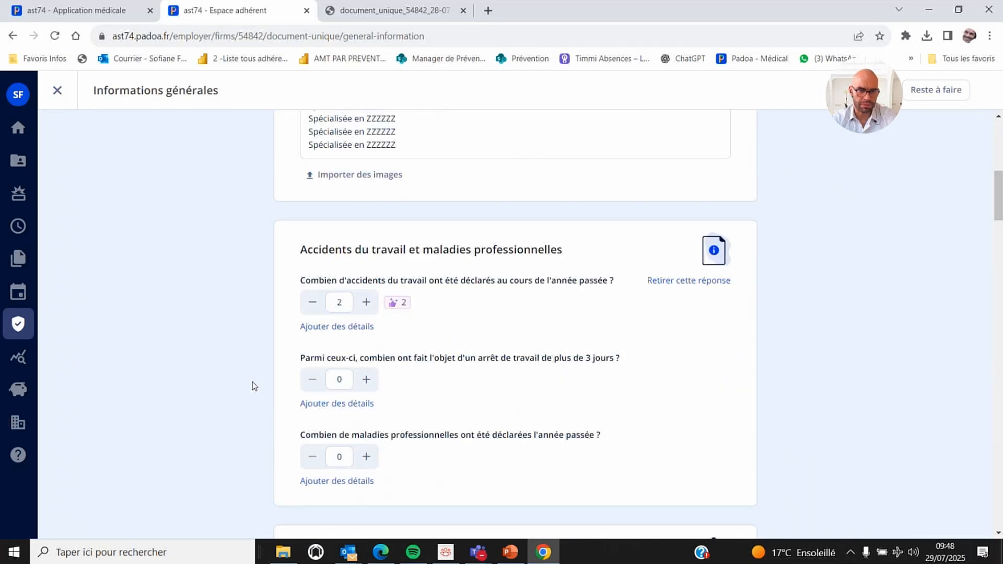
left_click(56, 94)
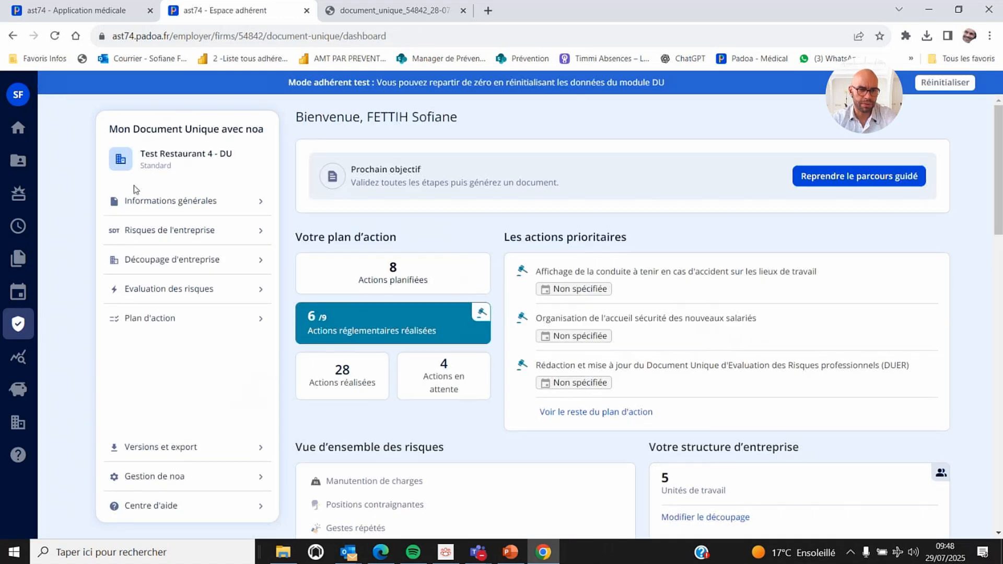
Step: Open the company's risks, view the catalogue of risks that can be added, and close it without adding any
left_click(203, 235)
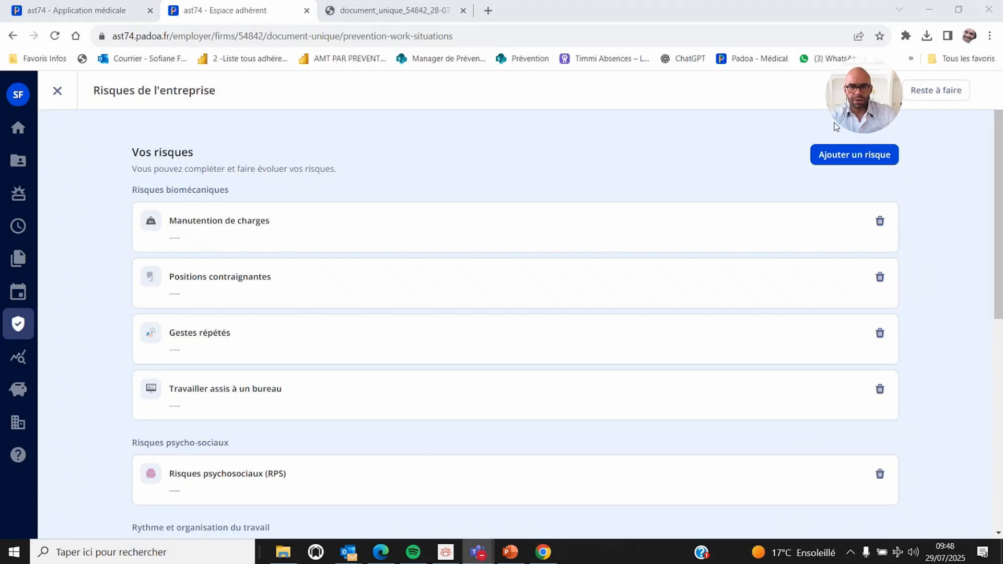
left_click(854, 159)
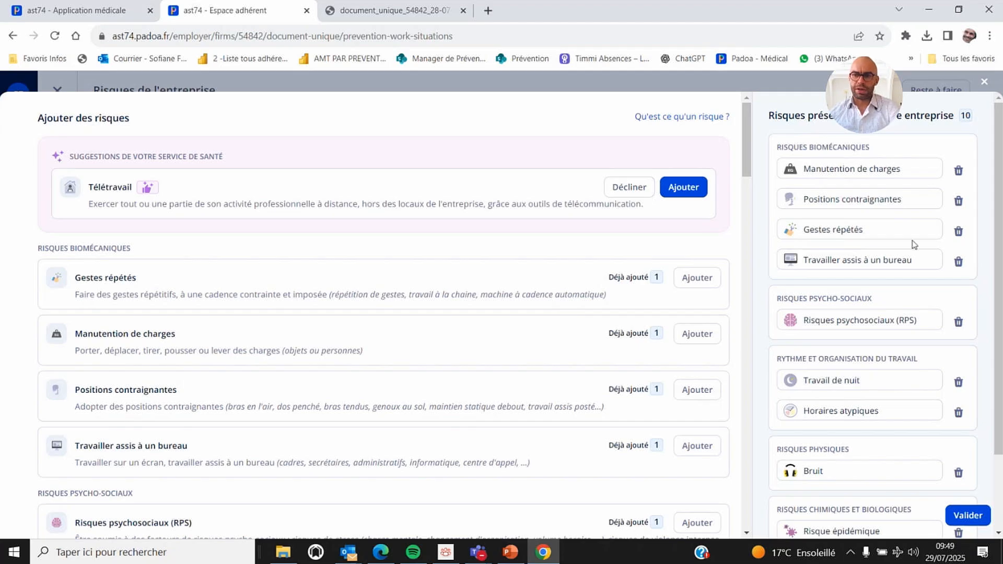
left_click(984, 82)
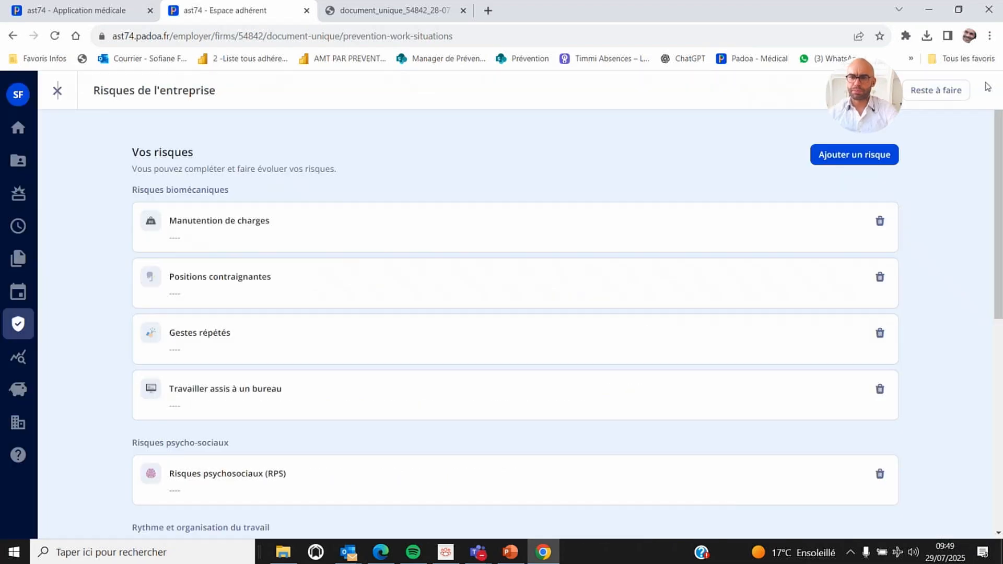
left_click(918, 256)
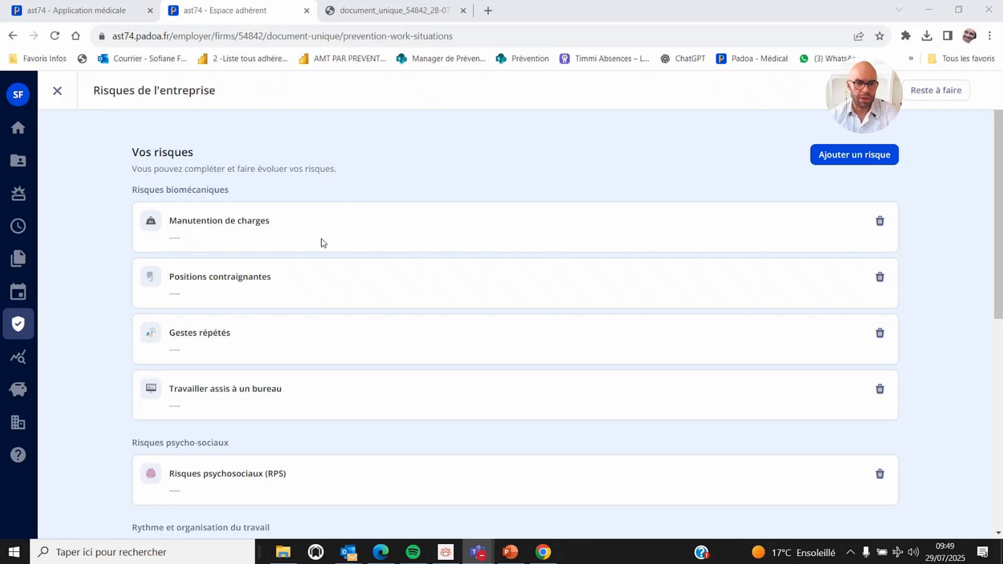
Step: Look through the full list of the company's risks and return to the dashboard
scroll(327, 247, "down", 3)
scroll(328, 250, "down", 4)
scroll(329, 250, "up", 6)
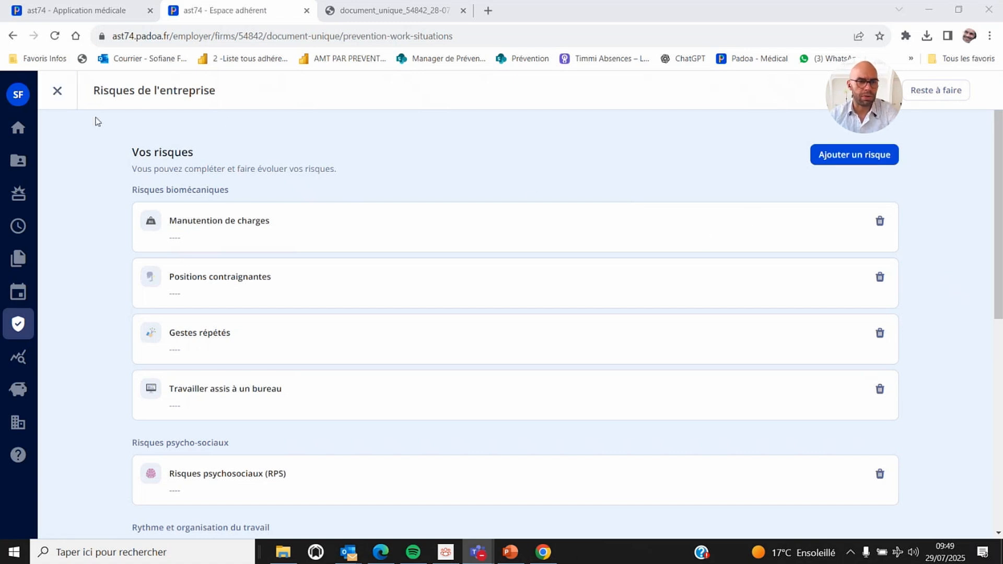
left_click(57, 93)
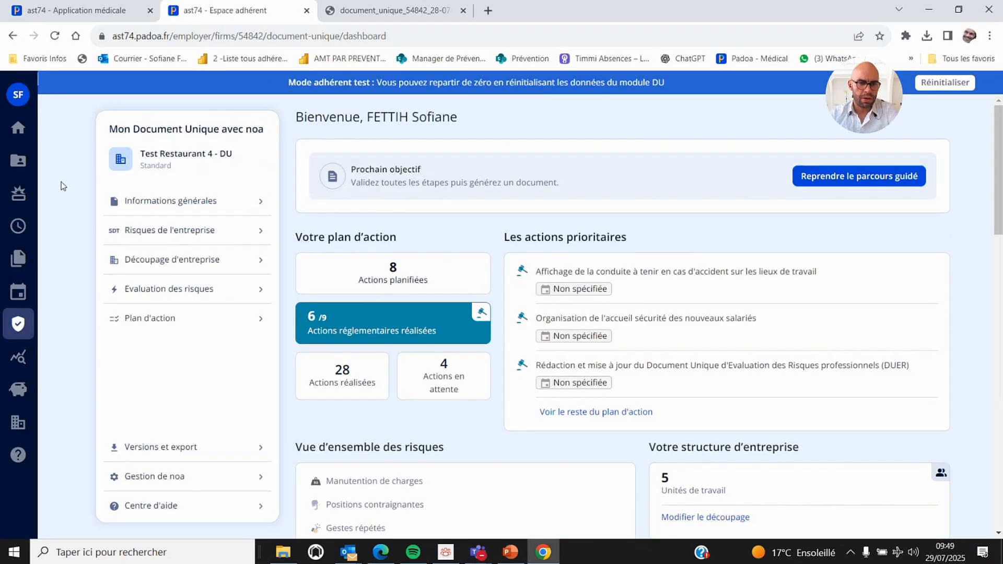
Step: Open the Découpage d'entreprise section and review the existing work units
left_click(175, 265)
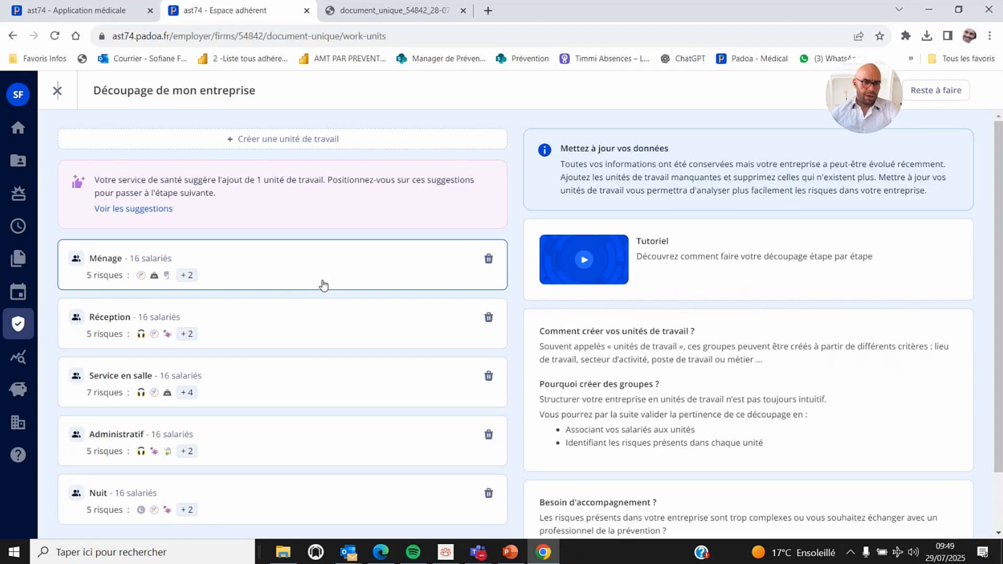
scroll(322, 278, "down", 1)
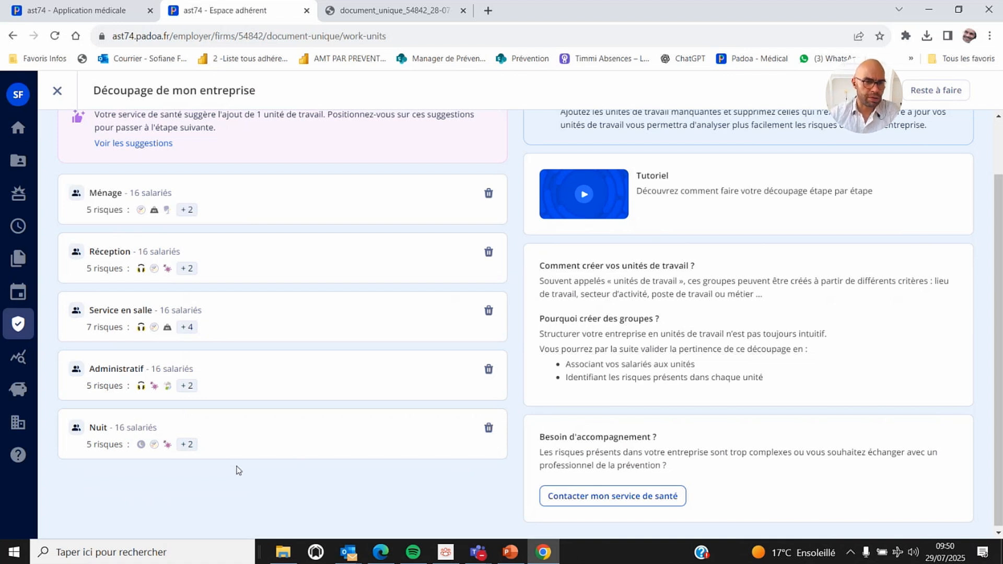
scroll(236, 468, "up", 1)
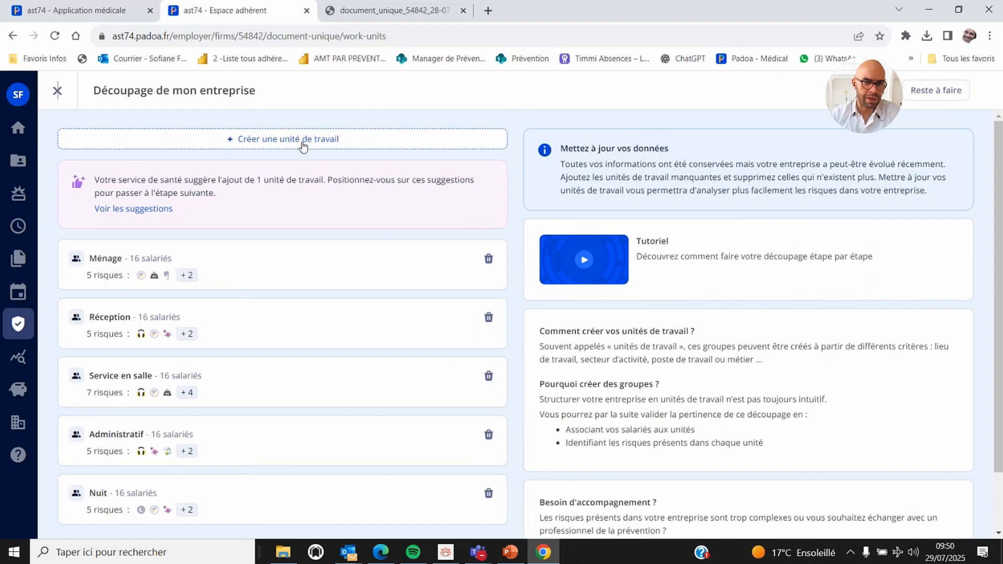
Step: Create a new work unit named "Risques communs" in the company breakdown
left_click(302, 140)
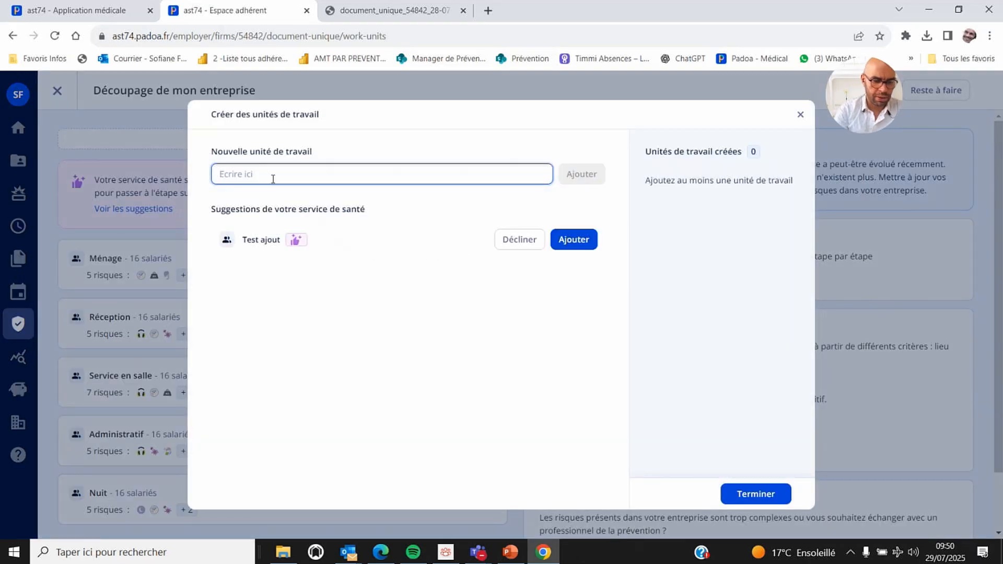
type("Rs")
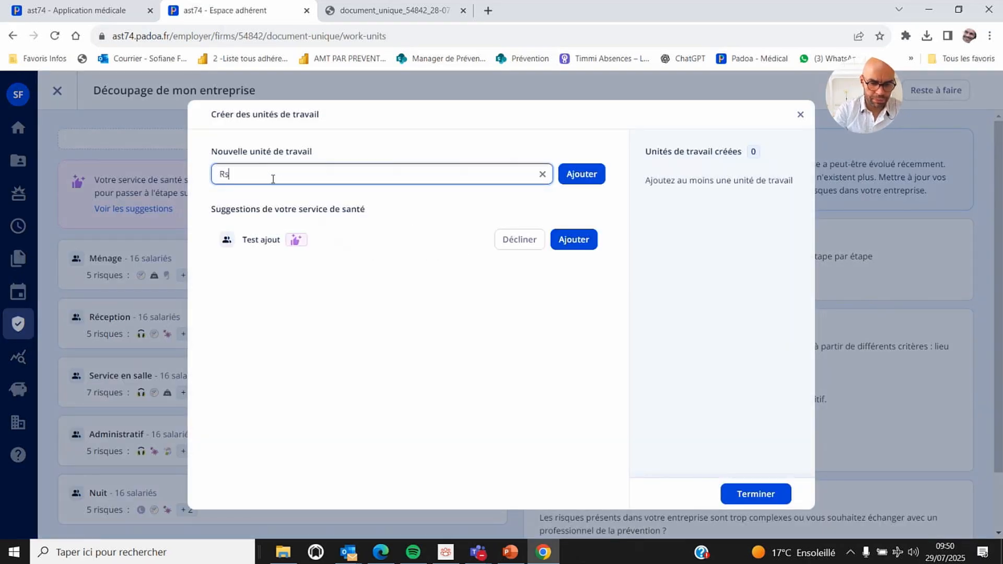
type("iques communs")
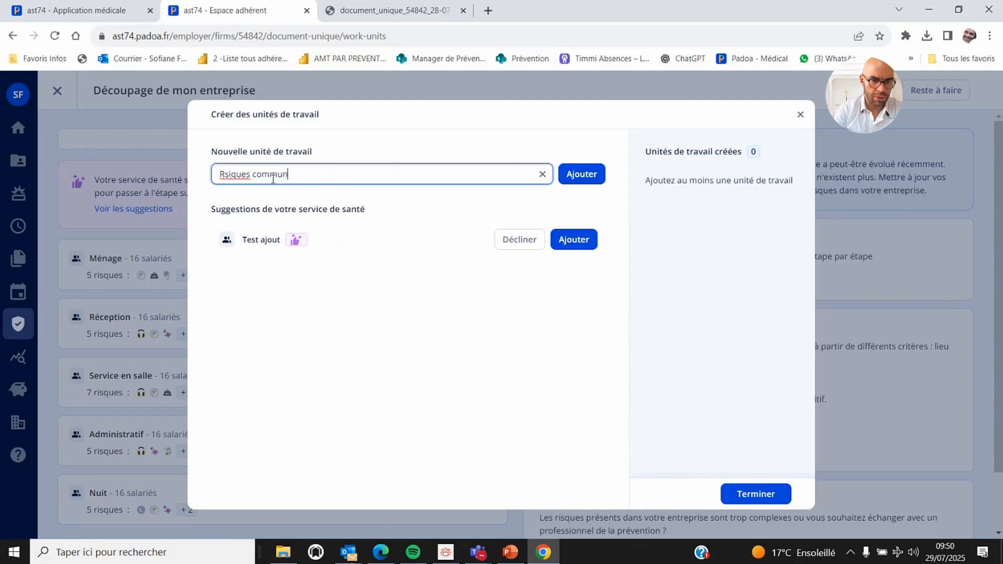
right_click(235, 174)
left_click(264, 178)
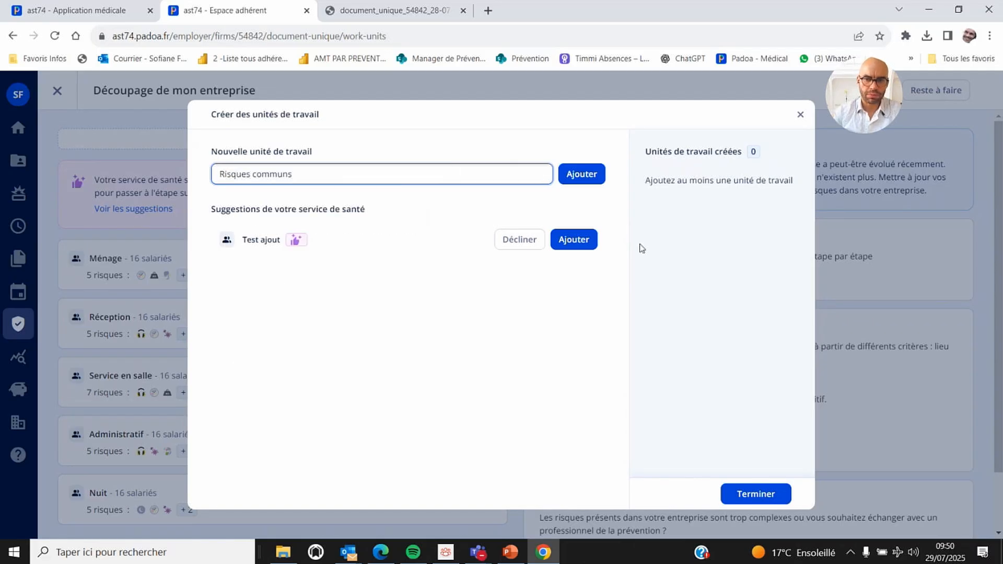
left_click(583, 182)
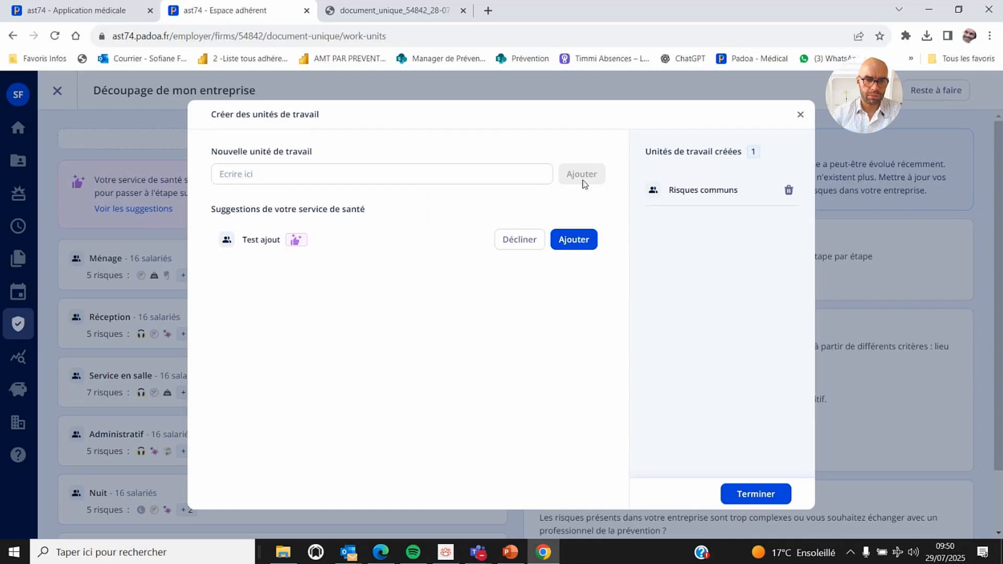
left_click(777, 496)
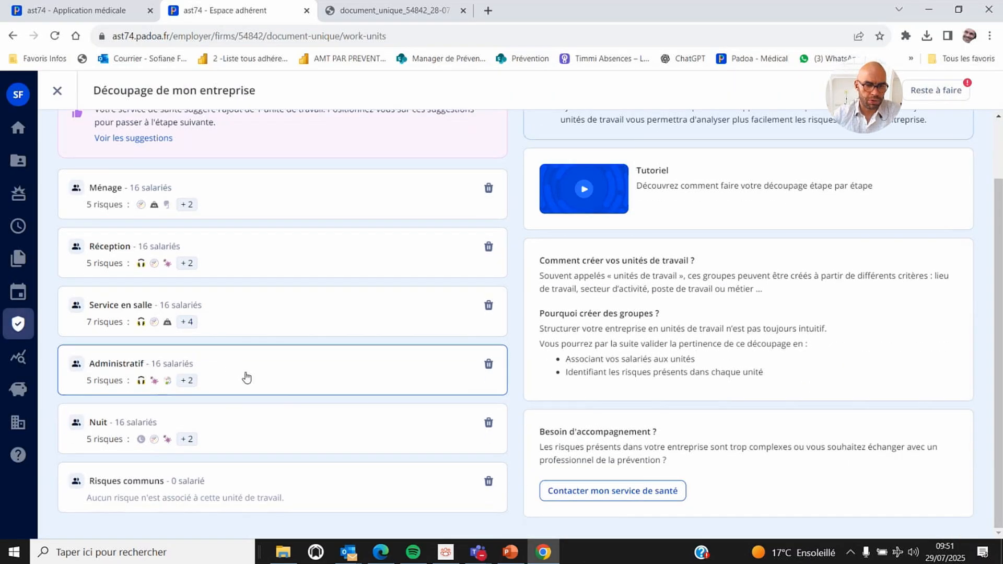
Step: Associate the risk Déplacement en véhicule with the Risques communs work unit
left_click(305, 493)
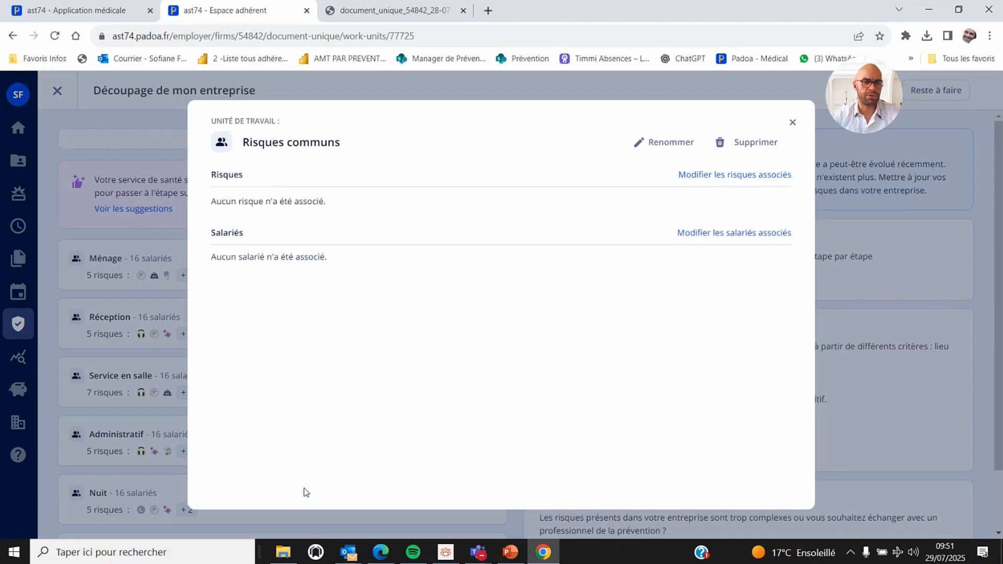
left_click(737, 180)
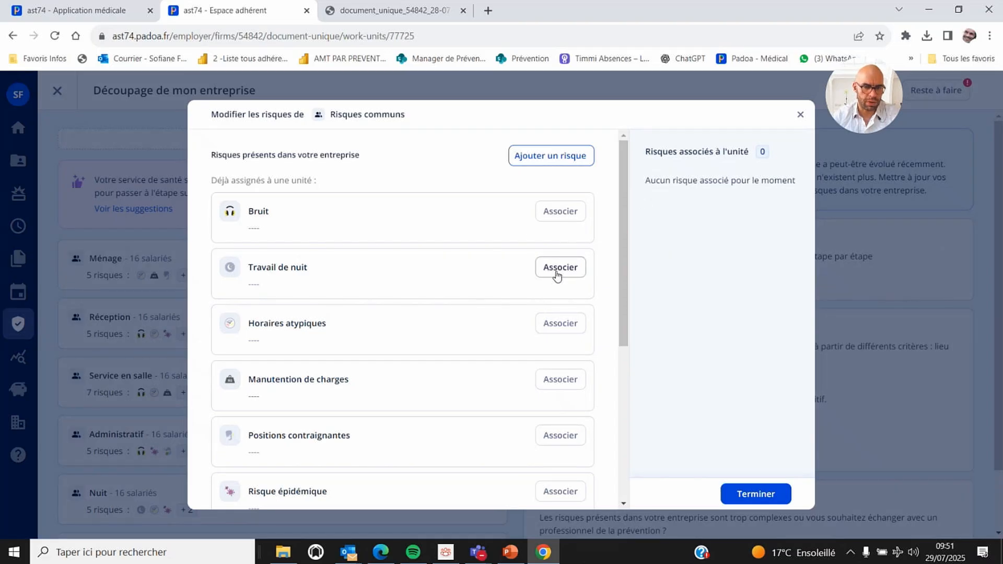
scroll(557, 274, "down", 1)
scroll(558, 273, "down", 1)
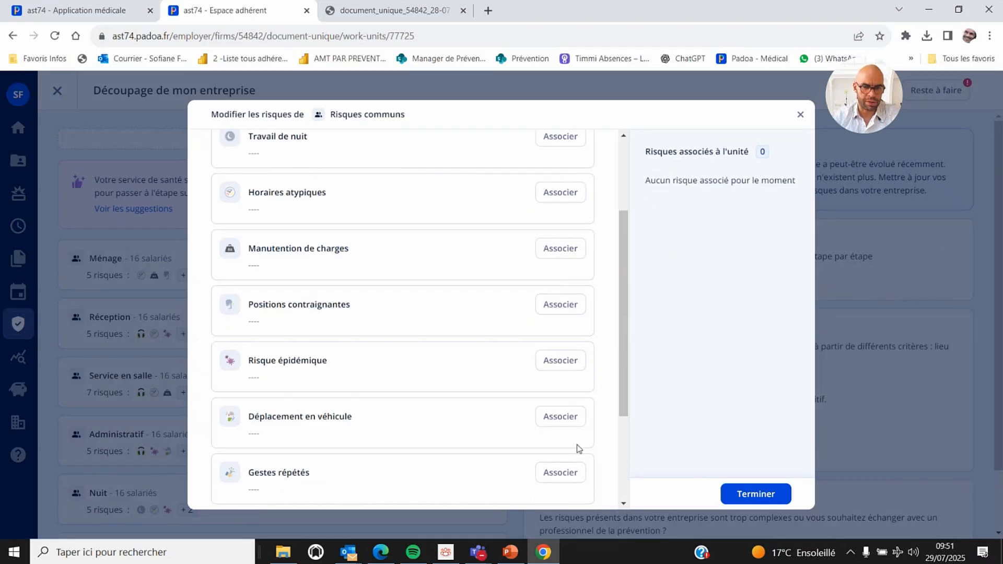
left_click(561, 418)
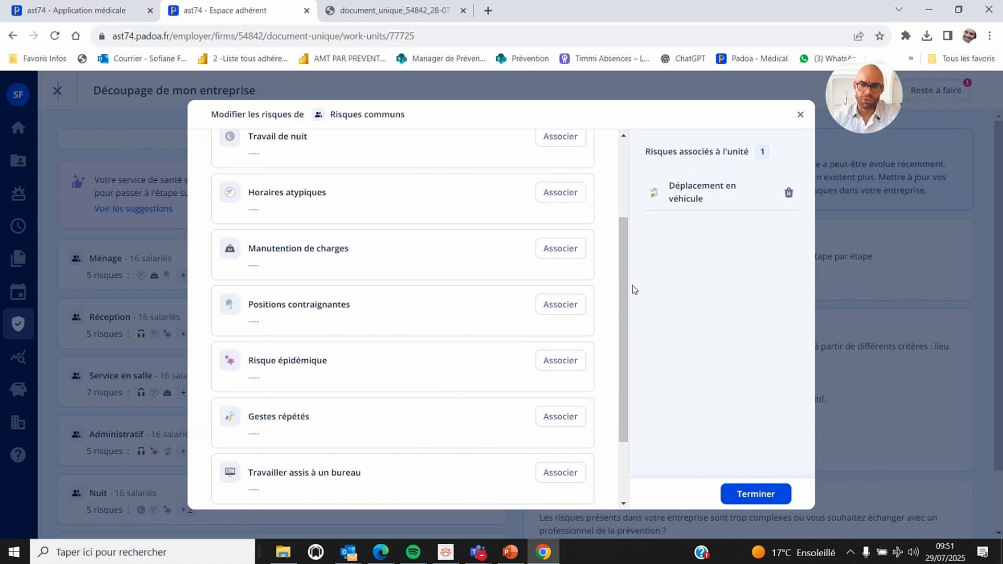
left_click(754, 495)
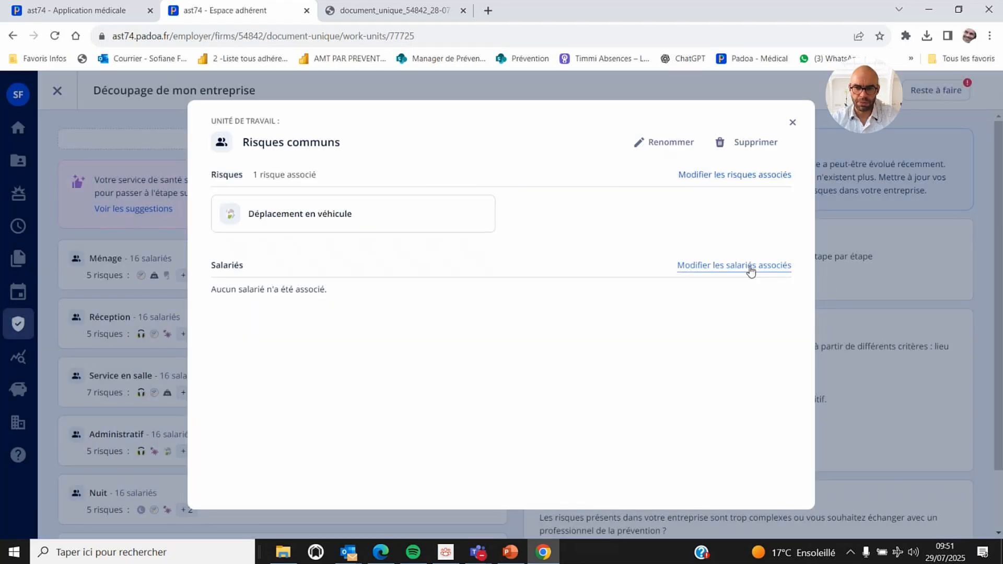
Step: Associate all of the company's employees with the Risques communs work unit, save, and close the unit
left_click(750, 267)
scroll(340, 344, "up", 2)
left_click(224, 215)
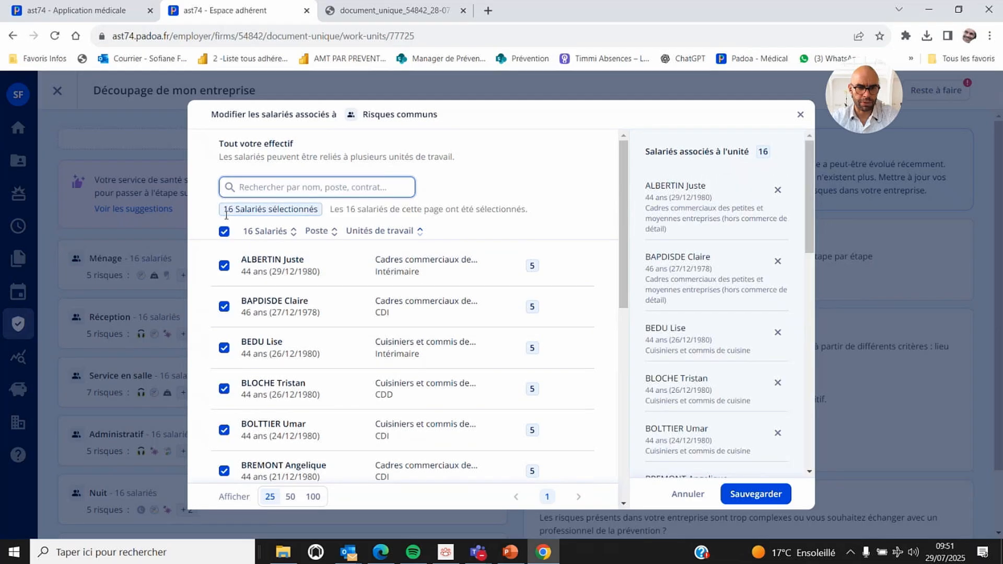
scroll(278, 310, "down", 5)
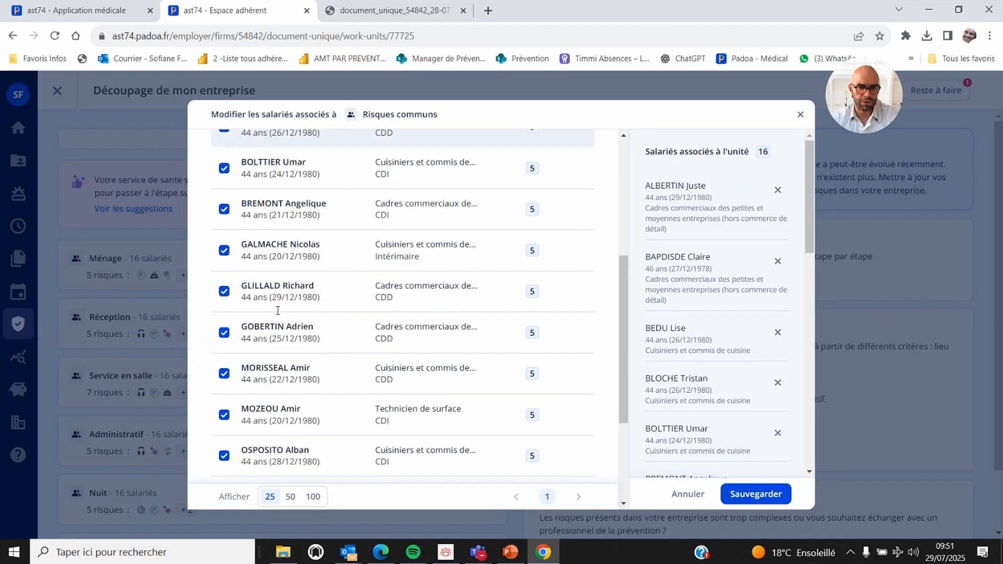
left_click(778, 494)
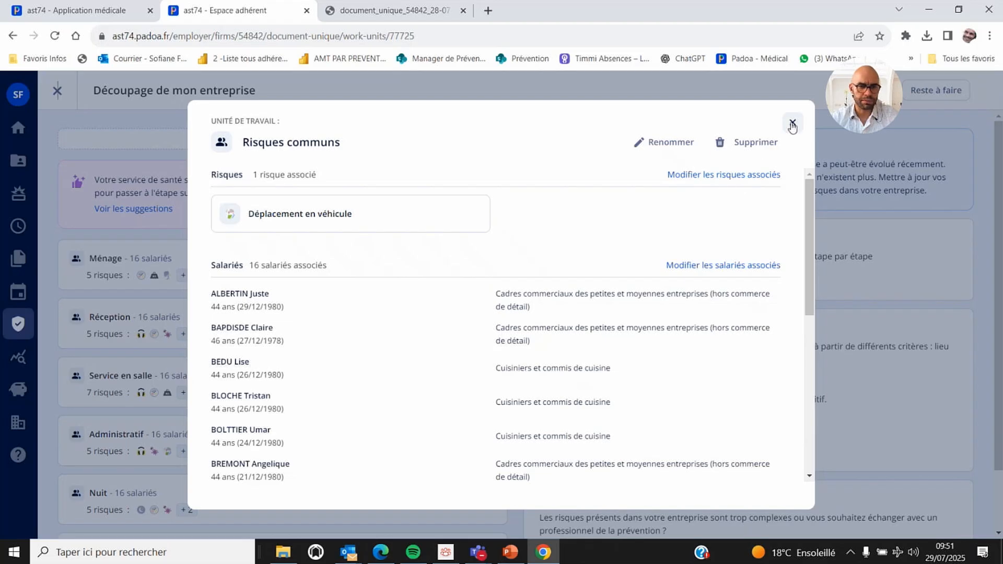
left_click(793, 123)
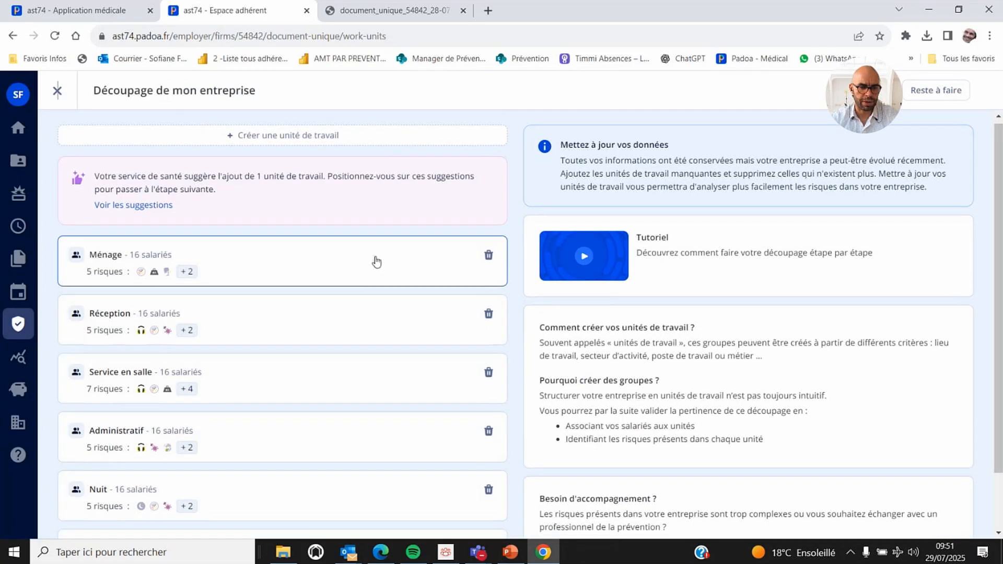
Step: Delete the Risques communs work unit without transferring its associated elements
scroll(376, 260, "down", 2)
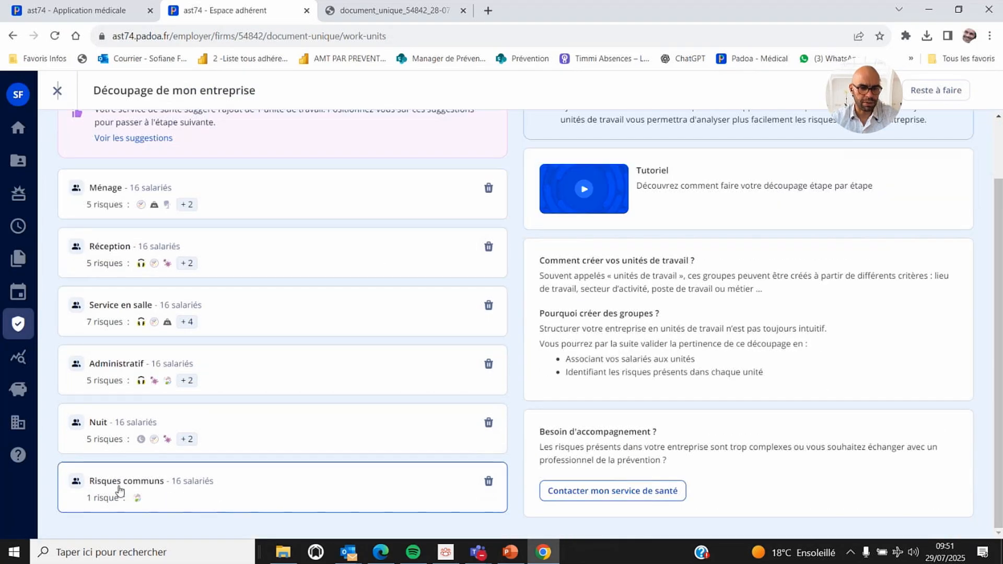
mouse_move(138, 502)
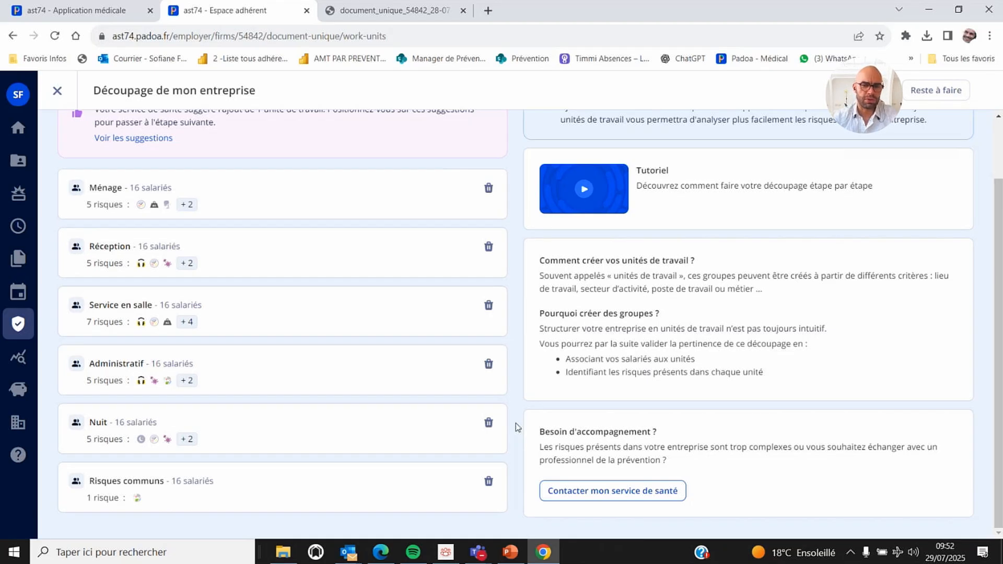
left_click(490, 483)
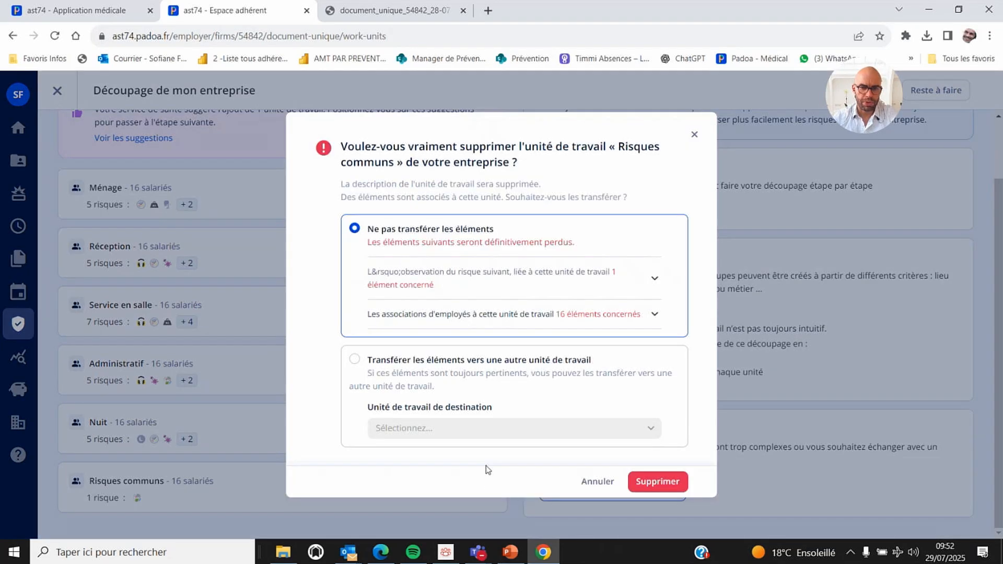
left_click(661, 482)
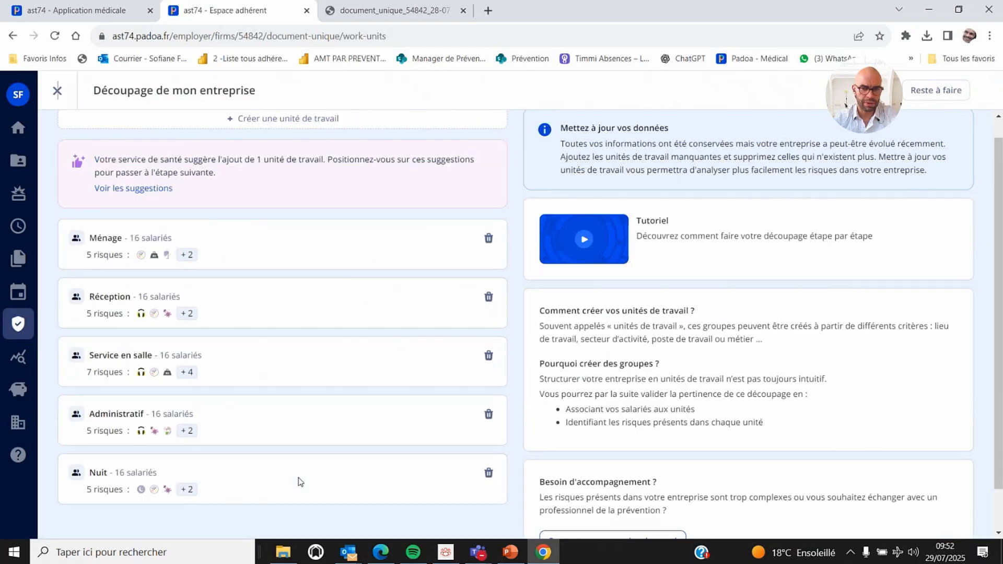
Step: Leave the company breakdown, open Évaluation des risques, and expand the to-do item about re-evaluating risk severity
scroll(301, 483, "up", 2)
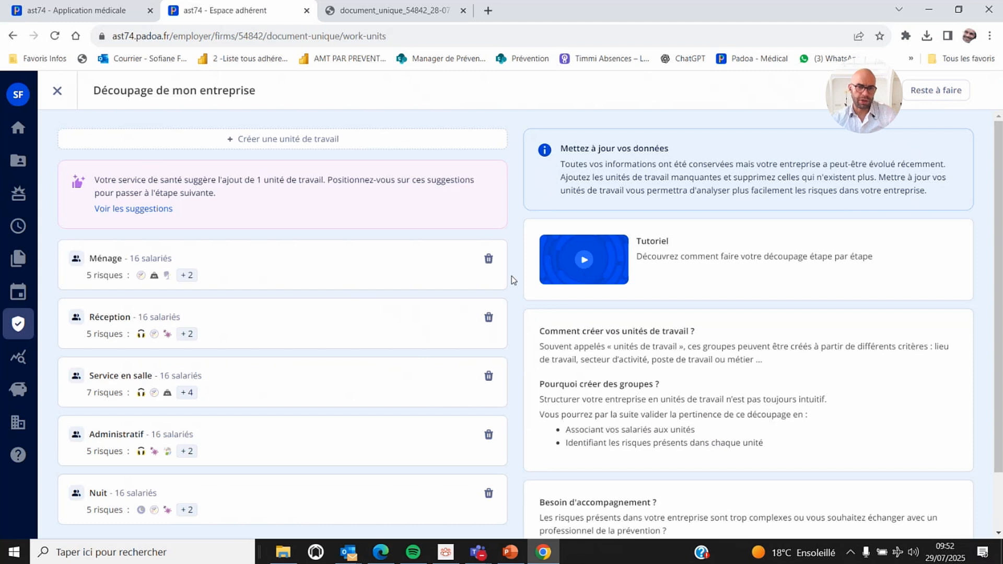
left_click(57, 91)
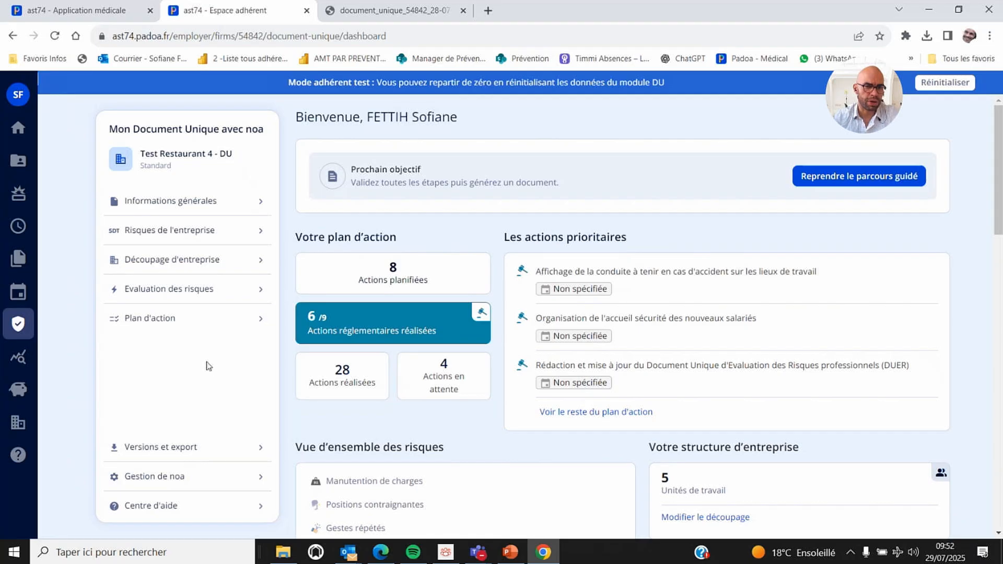
left_click(197, 297)
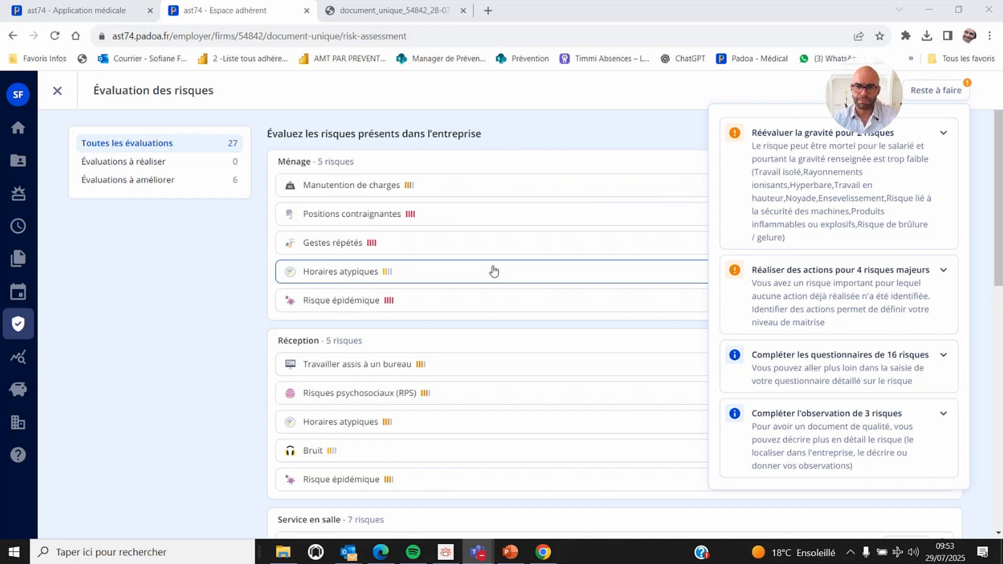
left_click(854, 187)
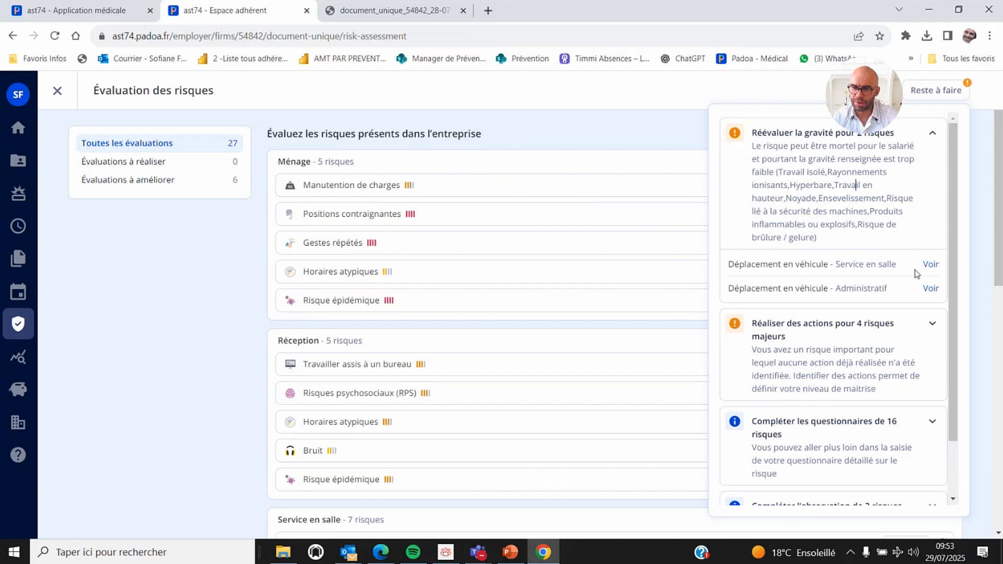
Step: Review the Déplacement en véhicule evaluation for Service en salle, including its frequency, severity and control ratings, and close it without changes
left_click(928, 265)
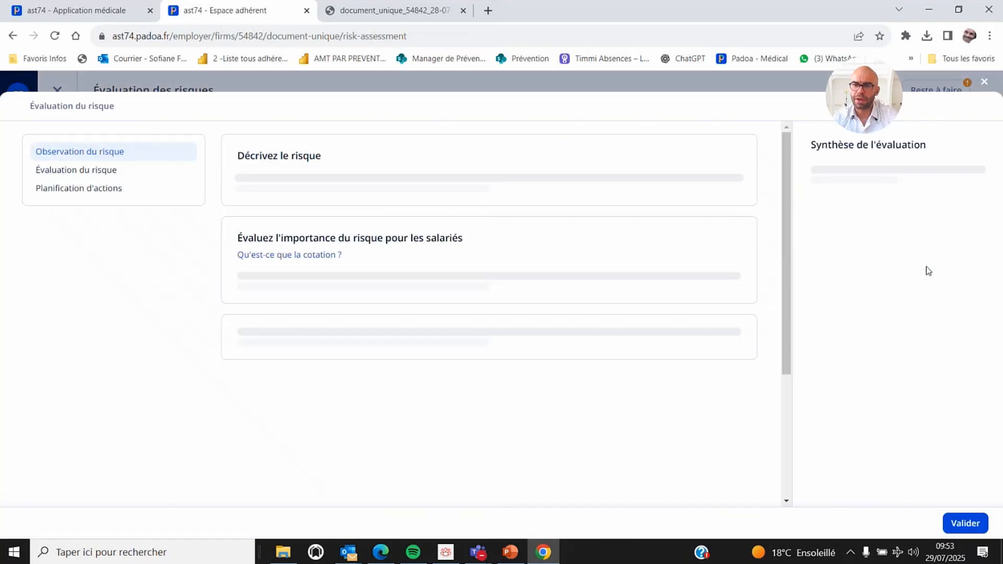
scroll(791, 199, "down", 5)
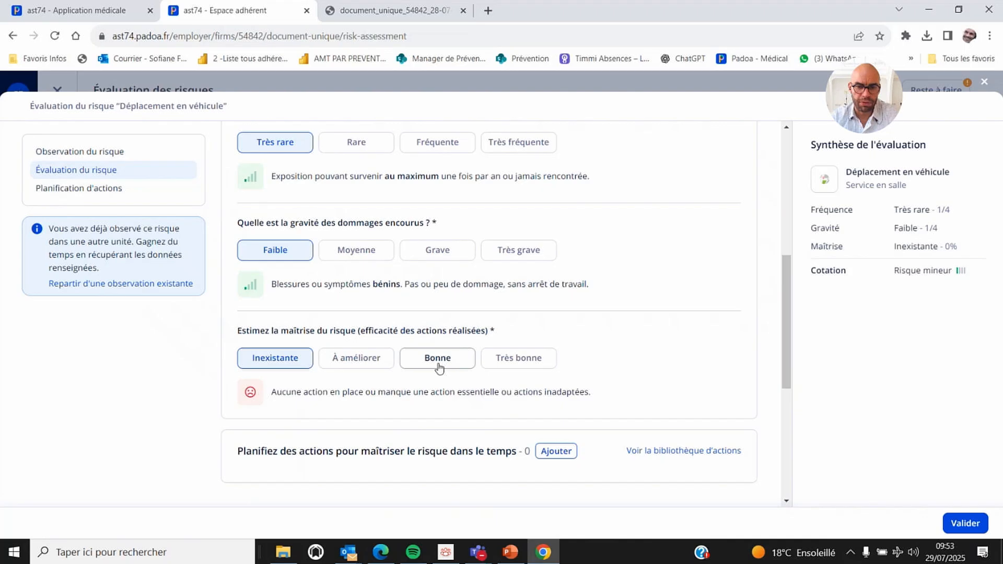
scroll(494, 390, "up", 5)
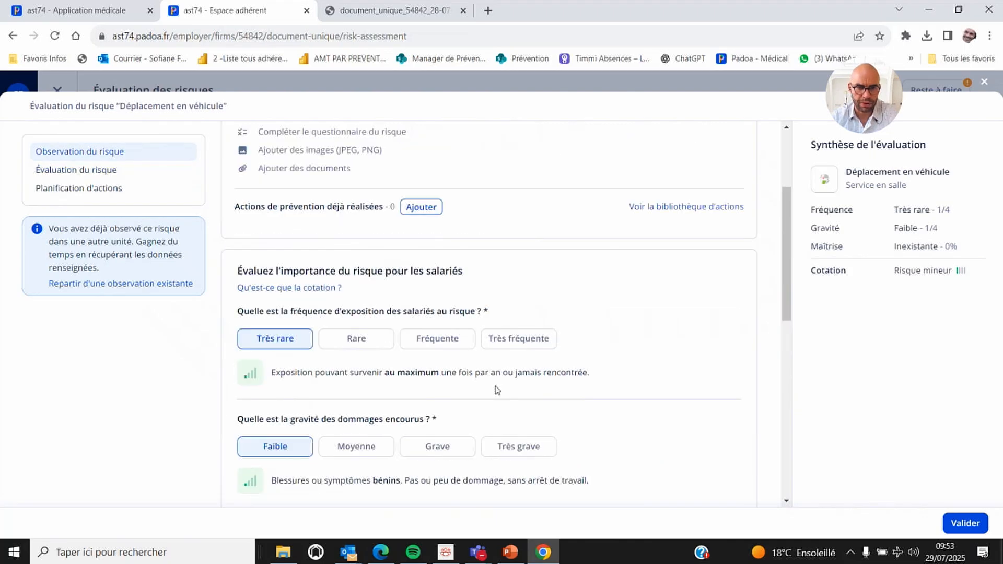
scroll(495, 389, "up", 1)
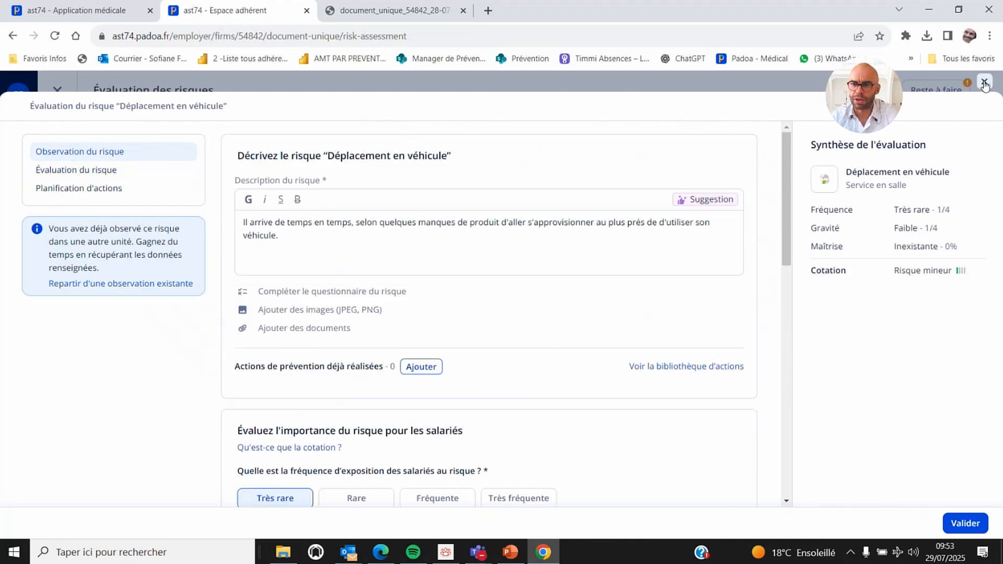
left_click(984, 84)
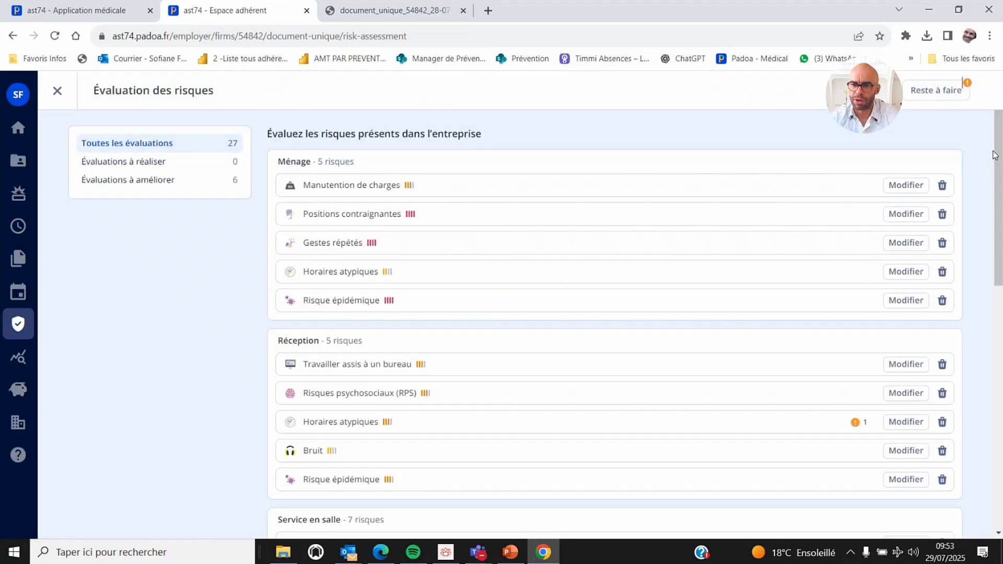
Step: Reopen the list of remaining to-do items for the risk evaluations, read through it, and close it
left_click(939, 93)
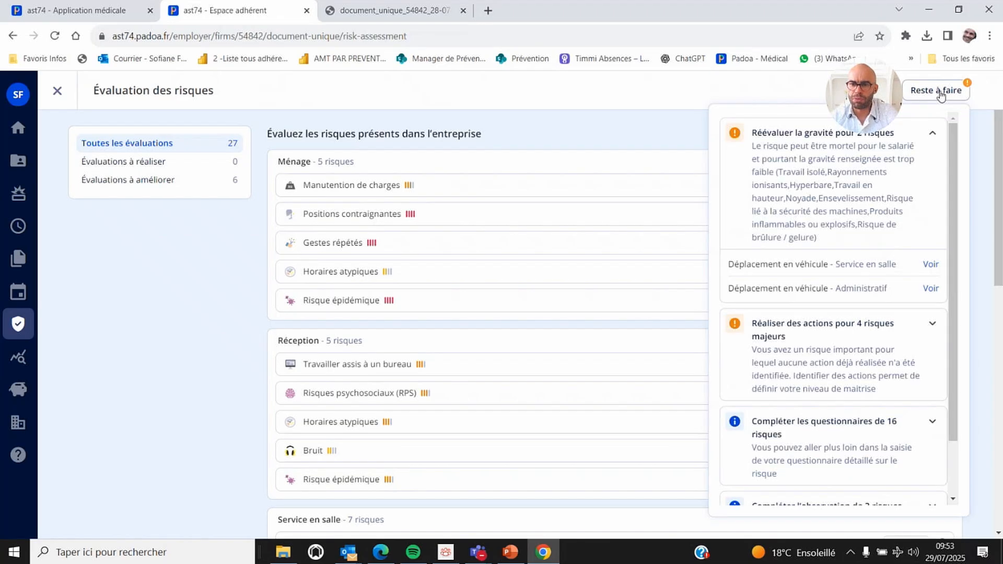
left_click_drag(951, 155, 946, 232)
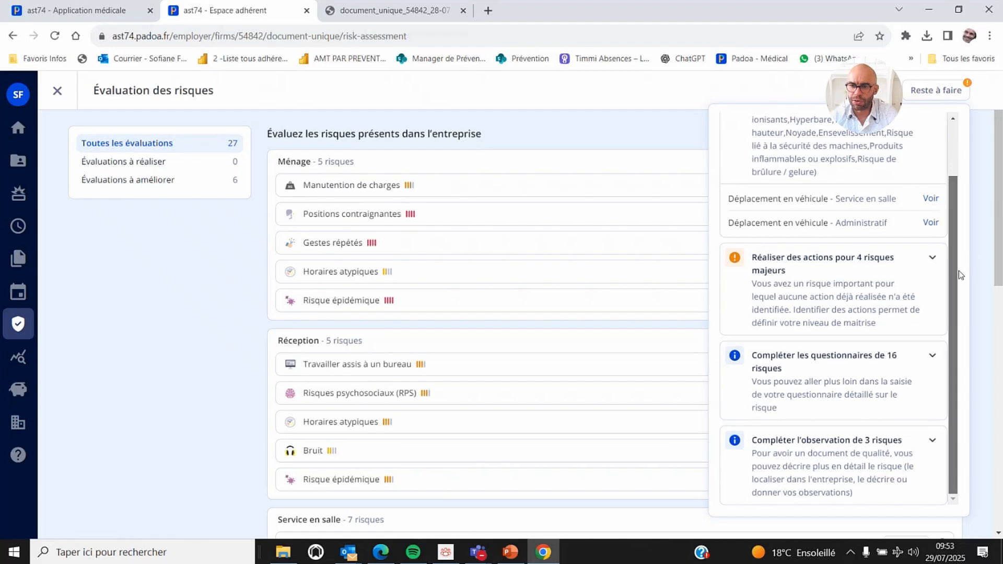
scroll(954, 273, "up", 1)
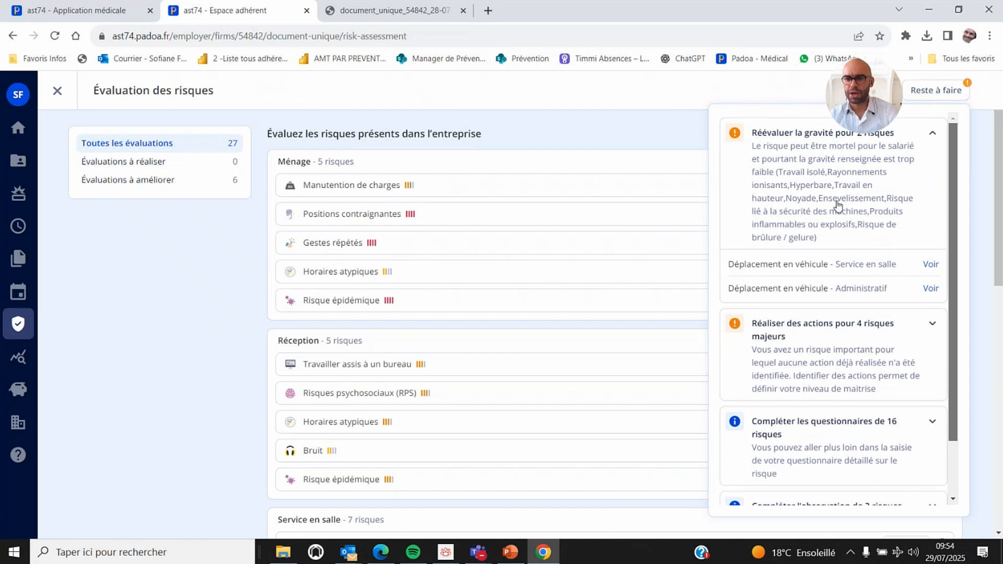
left_click(928, 102)
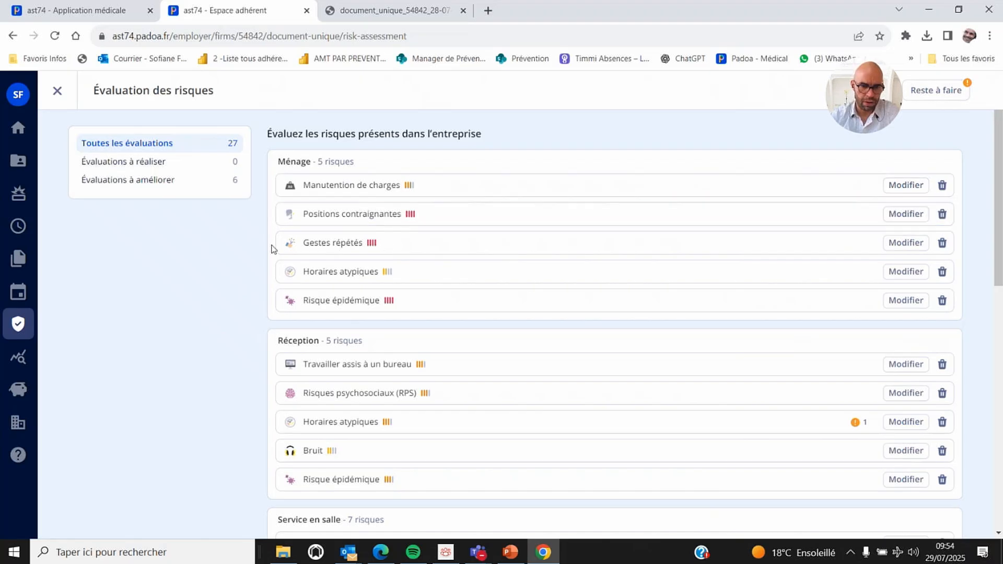
Step: Open the Manutention de charges evaluation of the Service en salle work unit
scroll(339, 247, "down", 2)
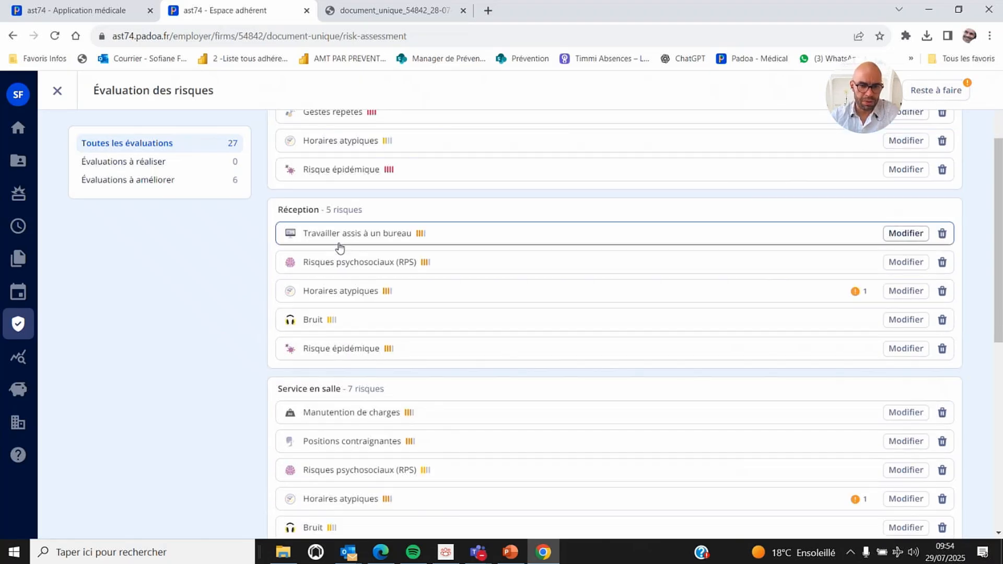
scroll(339, 246, "down", 1)
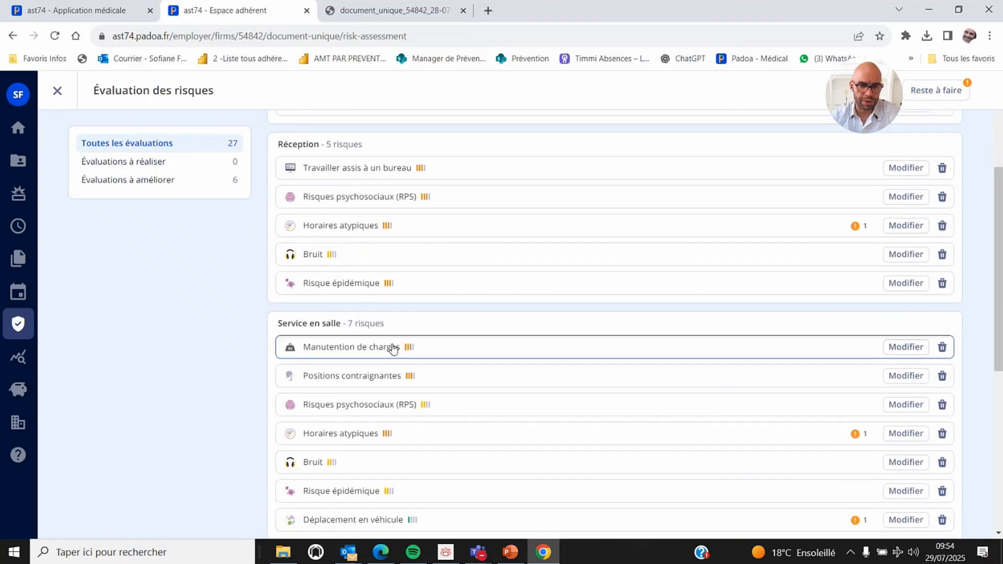
left_click(355, 349)
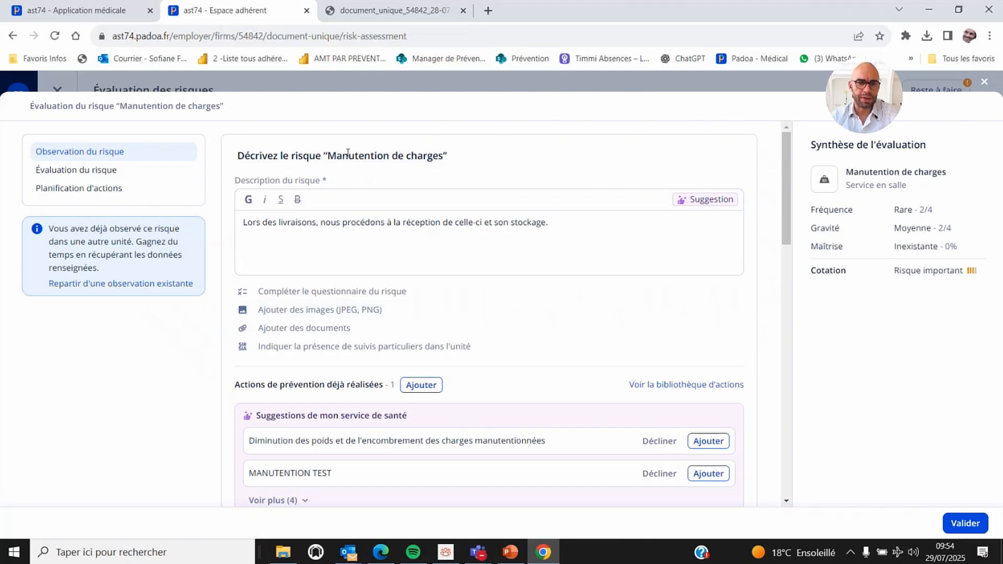
Step: View the health service's suggested wording for the risk description and return to the description text without changing it
left_click(287, 224)
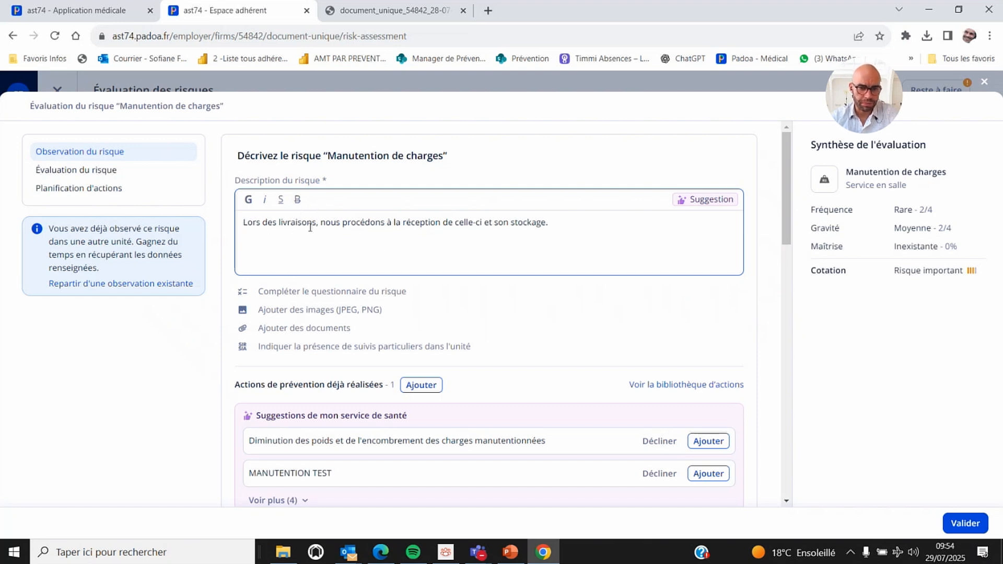
left_click(716, 204)
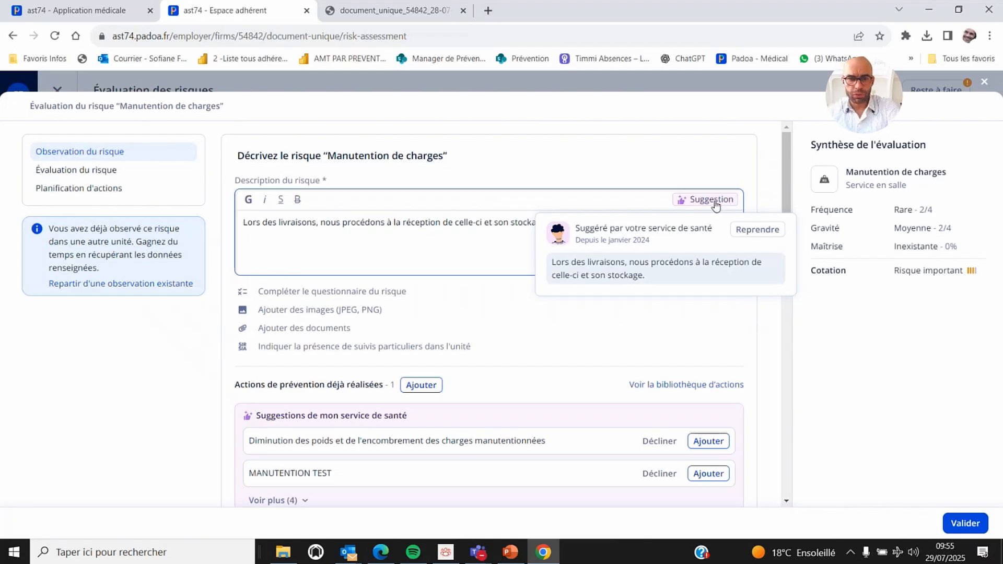
left_click(413, 260)
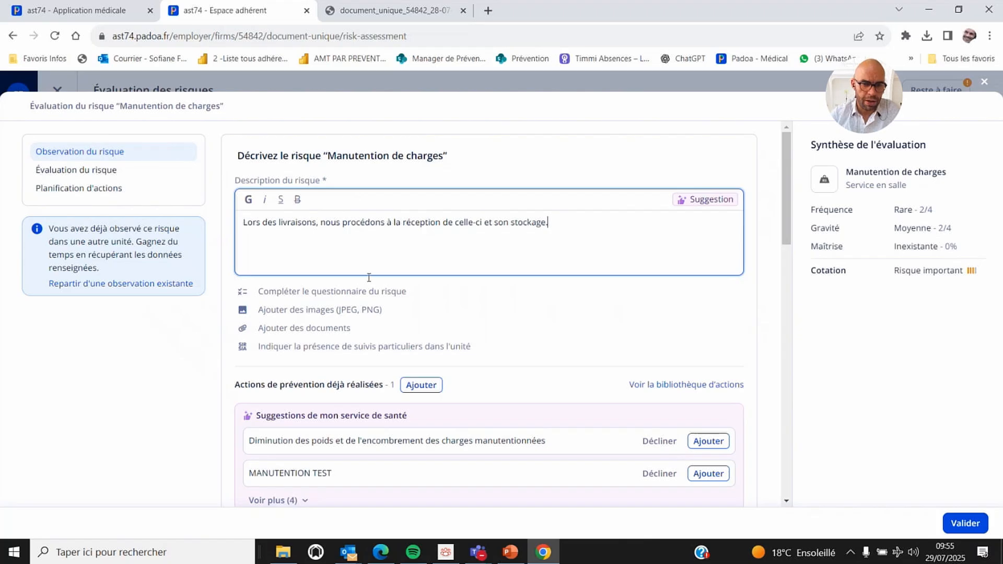
Step: Complete the risk questionnaire with a heaviest load of 5kg à 25kg and the handling condition Prise et/ou dépose au sol, and validate it
left_click(327, 293)
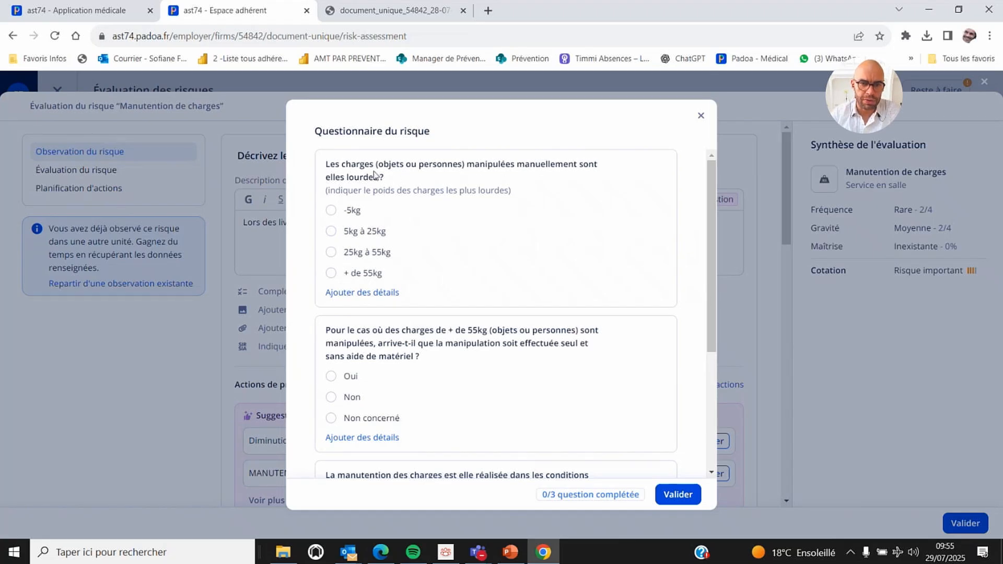
left_click(331, 232)
scroll(383, 329, "down", 2)
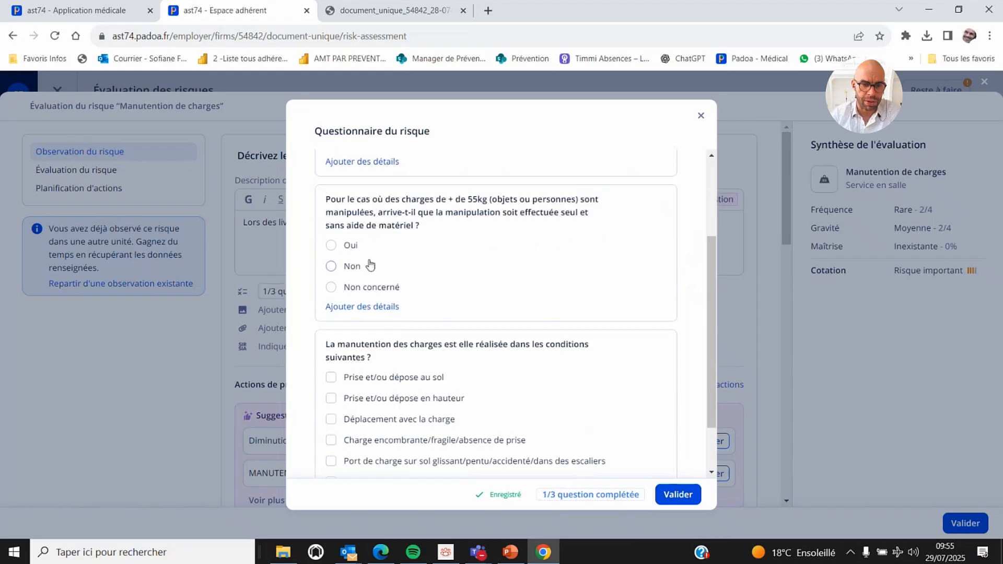
scroll(366, 340, "down", 1)
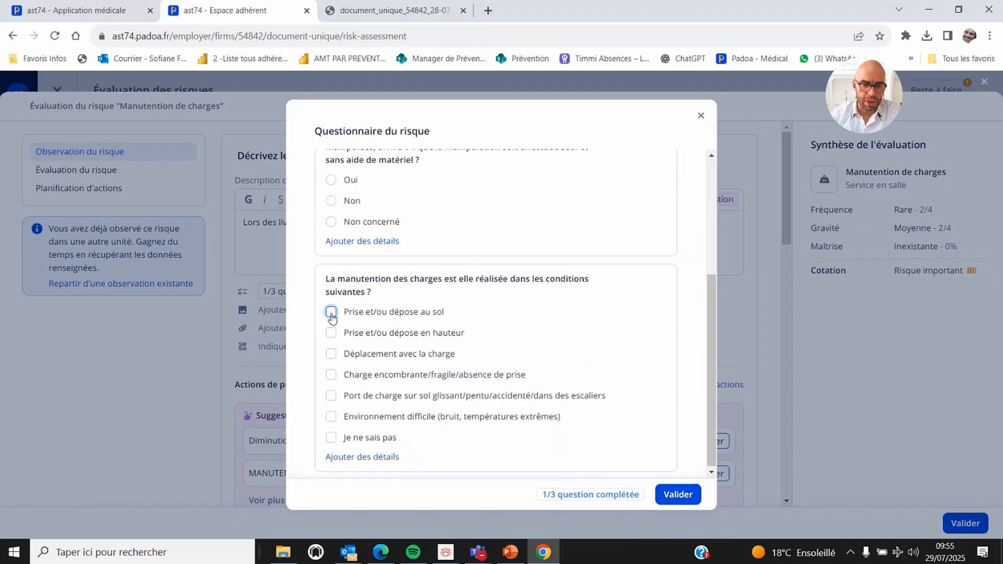
left_click(331, 312)
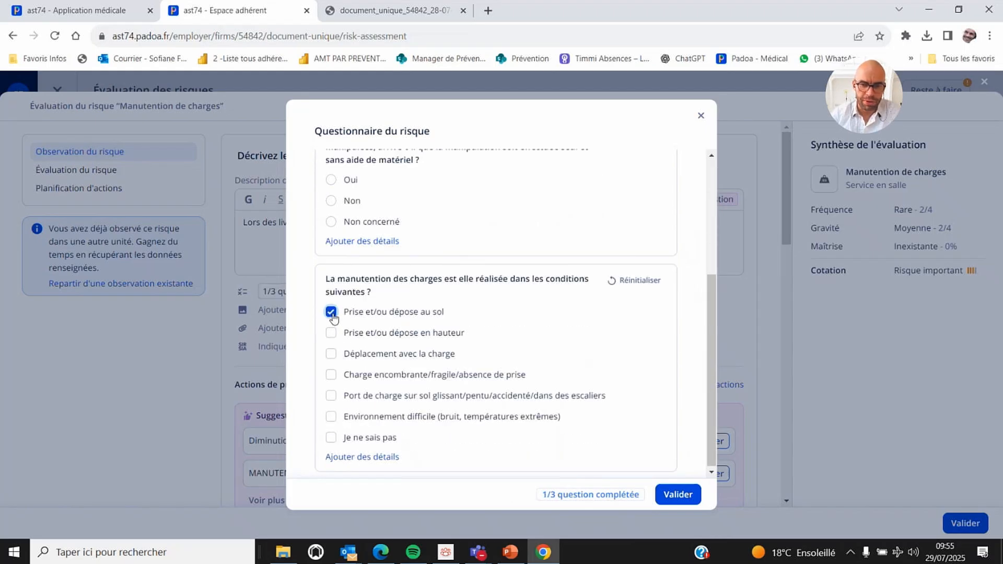
left_click(678, 494)
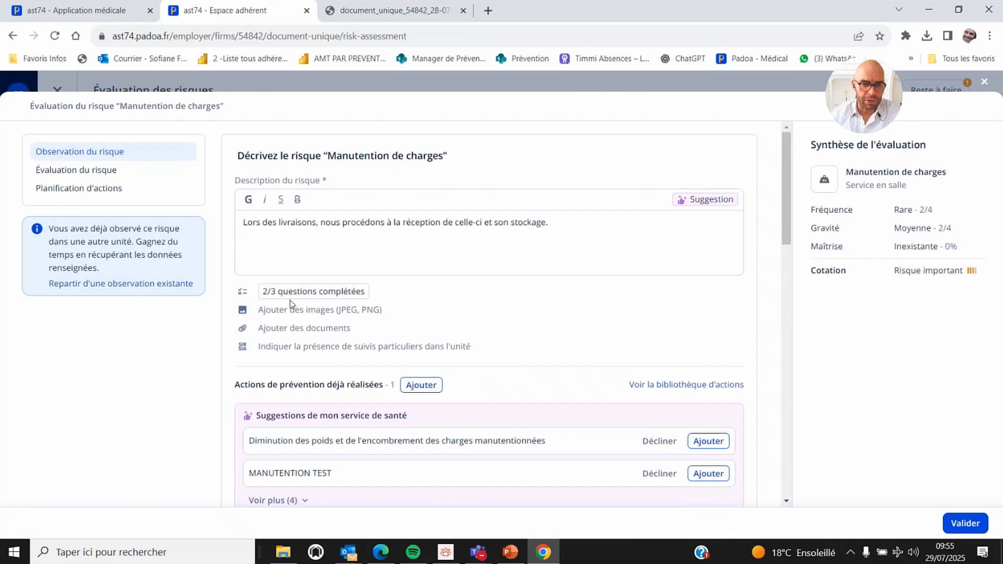
Step: Review the observation's attachment options and expand the full list of prevention actions suggested by the health service
mouse_move(291, 303)
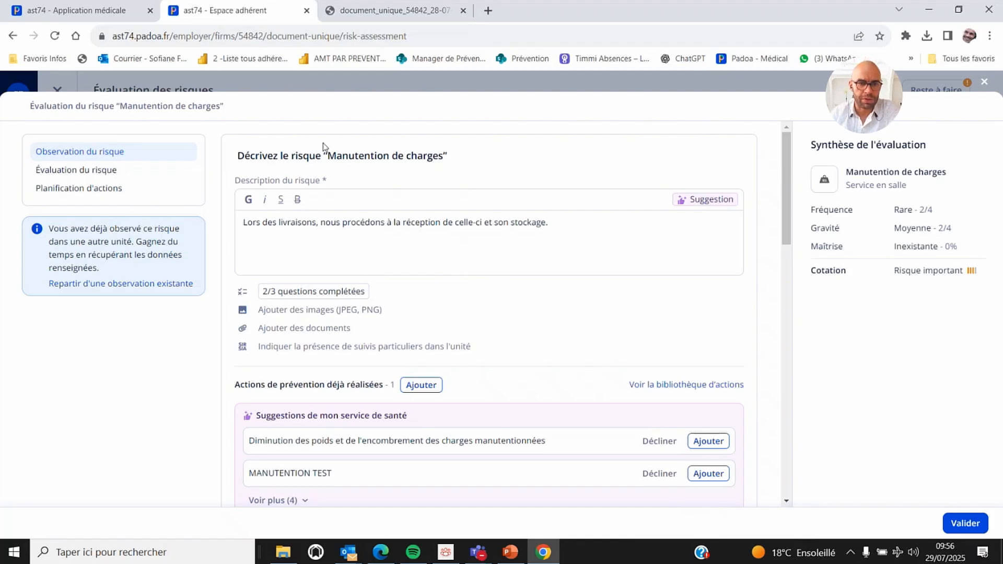
left_click(400, 246)
scroll(401, 246, "down", 1)
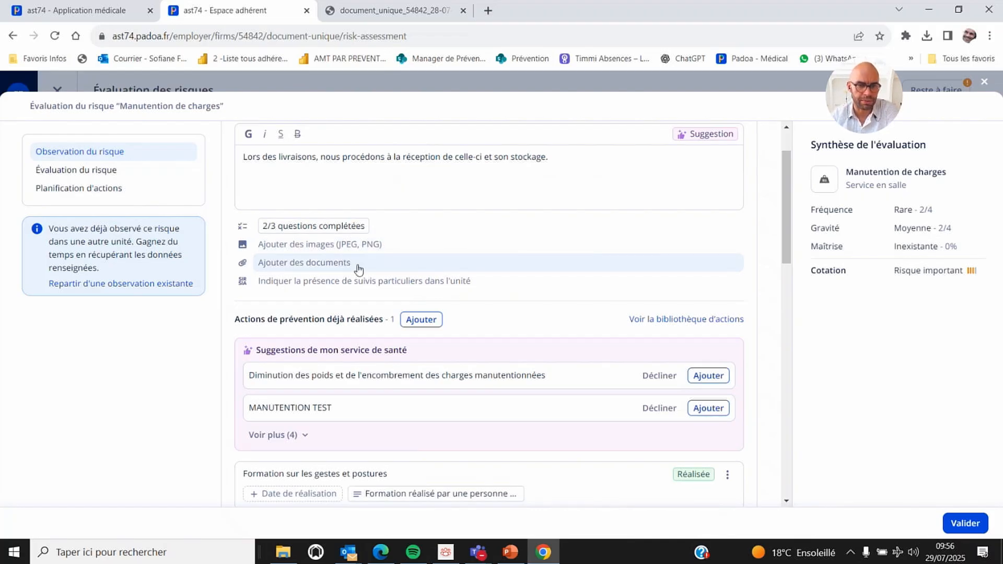
scroll(358, 269, "down", 1)
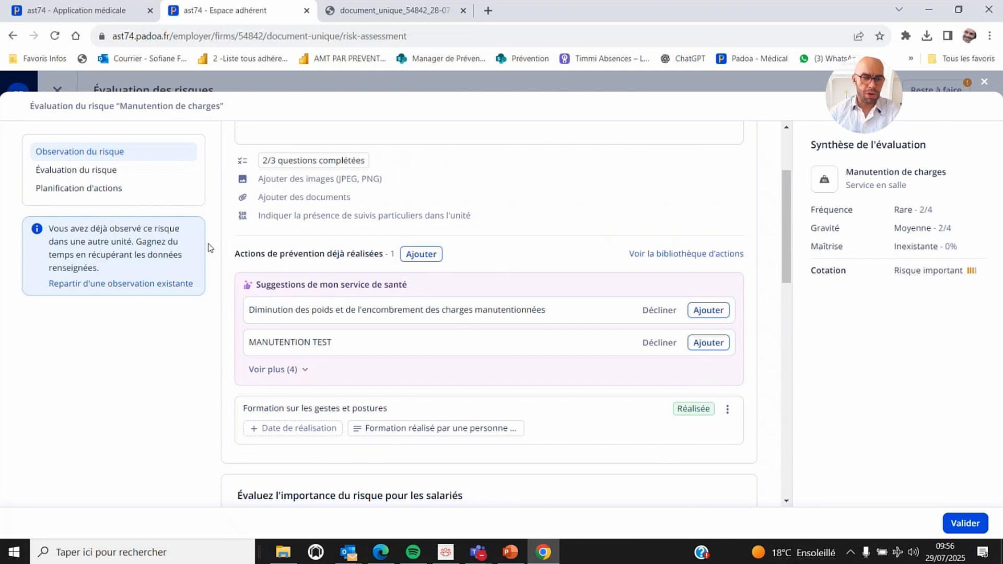
left_click(288, 371)
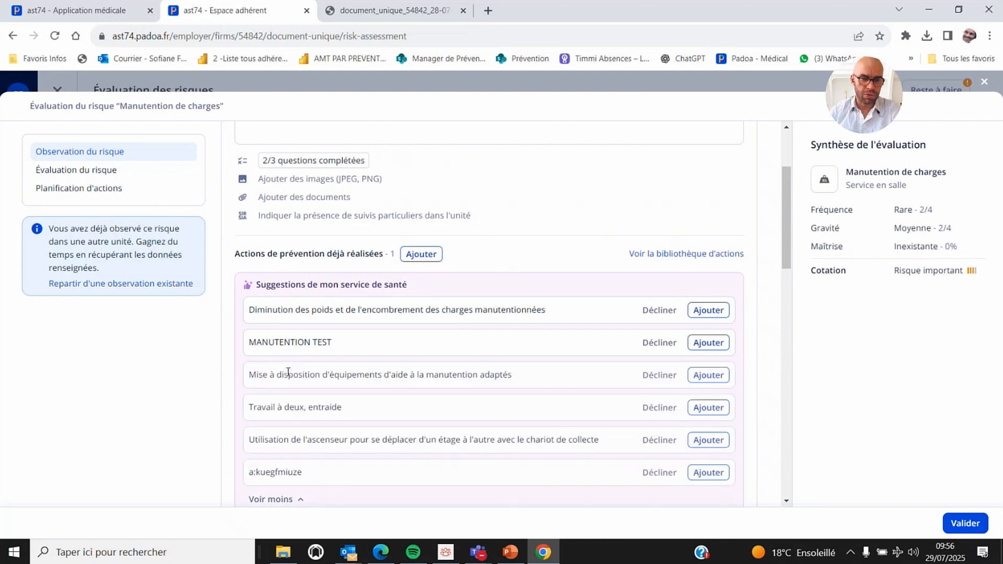
scroll(415, 353, "down", 1)
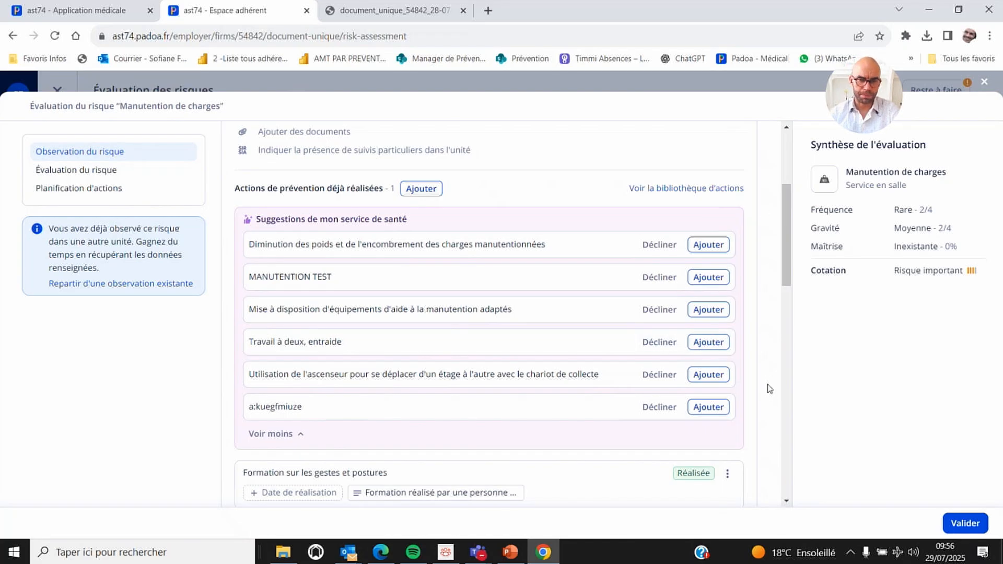
Step: From the full action library, add "Sensibilisation et/ou formation des salariés aux causes de Troubles Musculo Squelettiques" as an already completed action
left_click(683, 189)
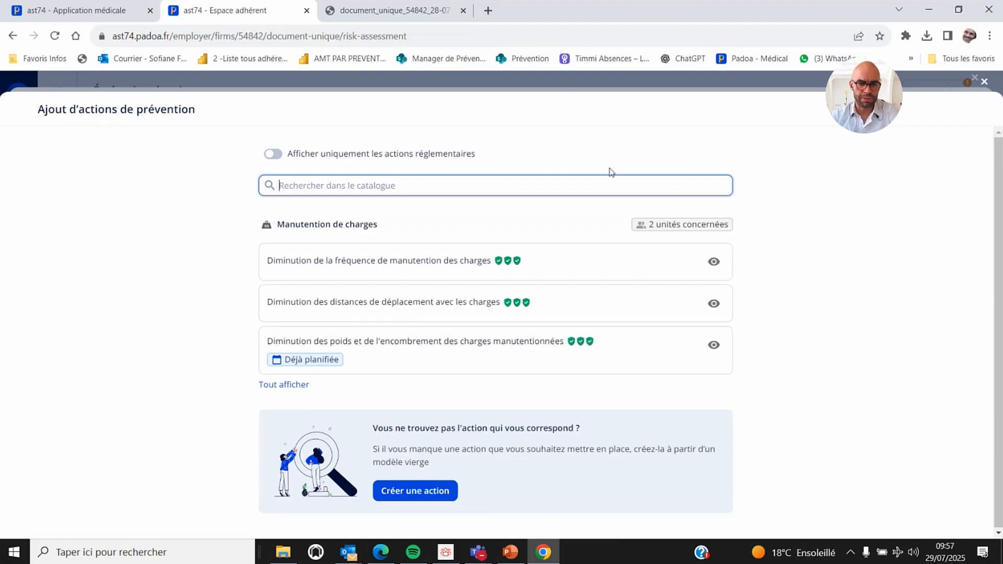
left_click(269, 385)
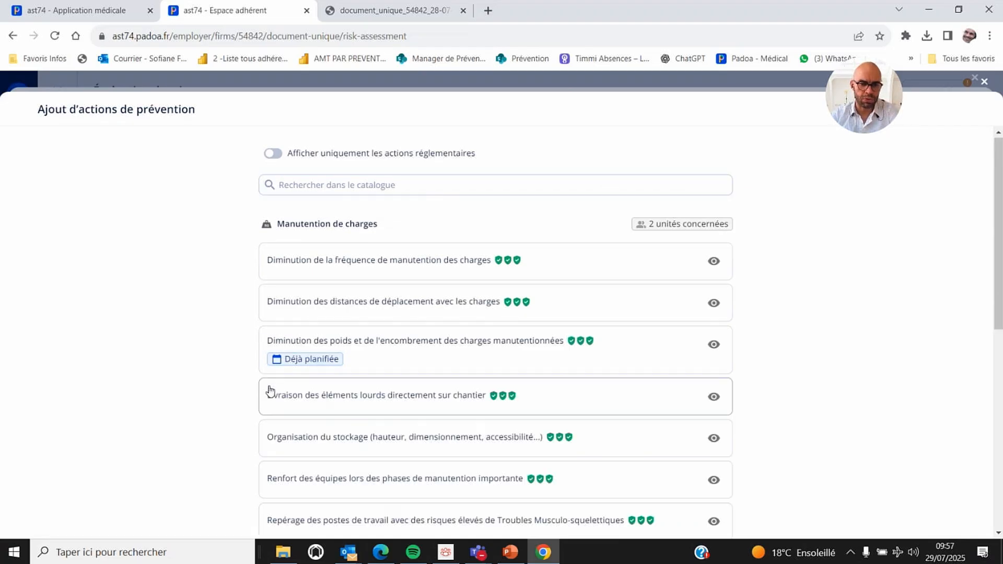
scroll(230, 364, "down", 1)
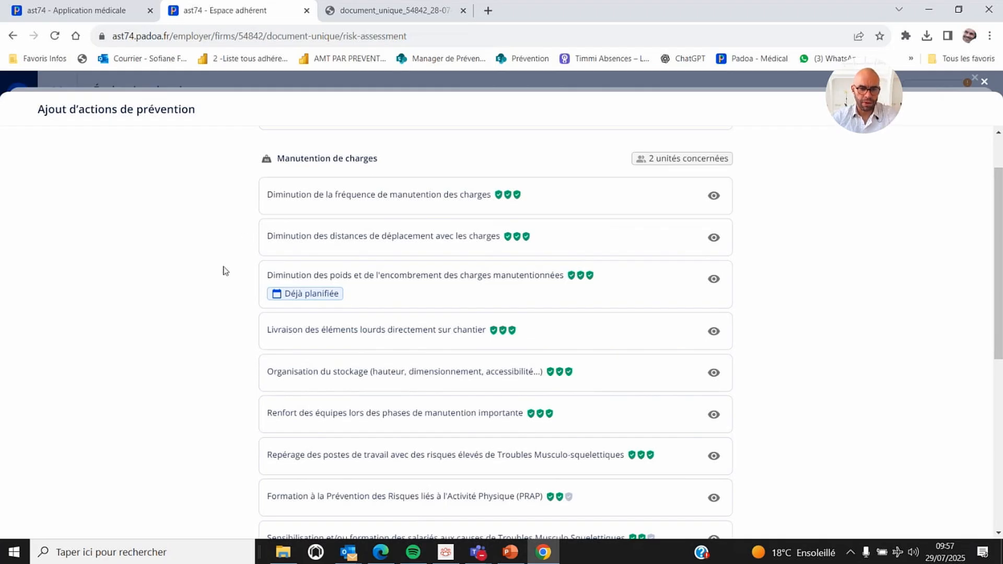
scroll(224, 315, "down", 1)
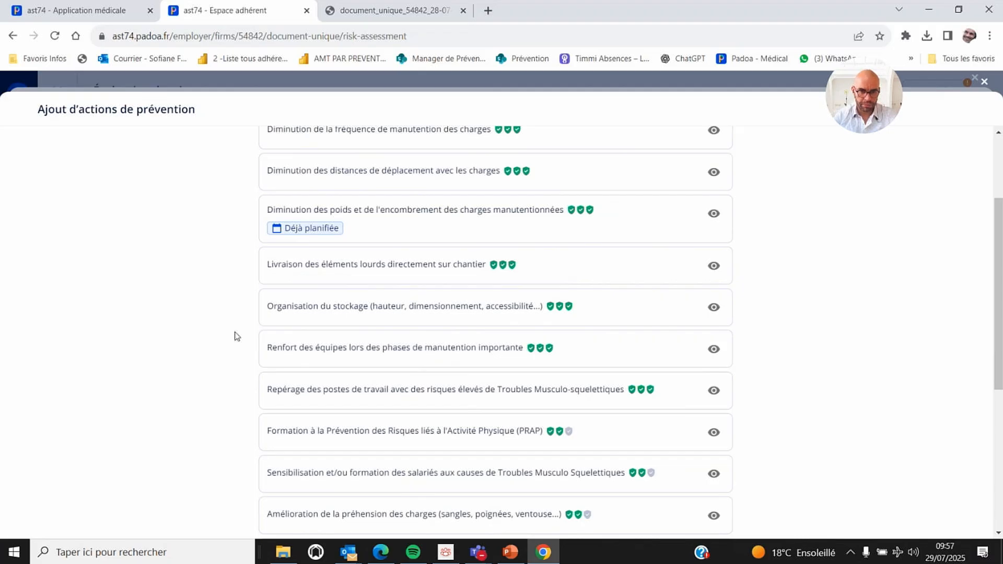
scroll(237, 339, "down", 5)
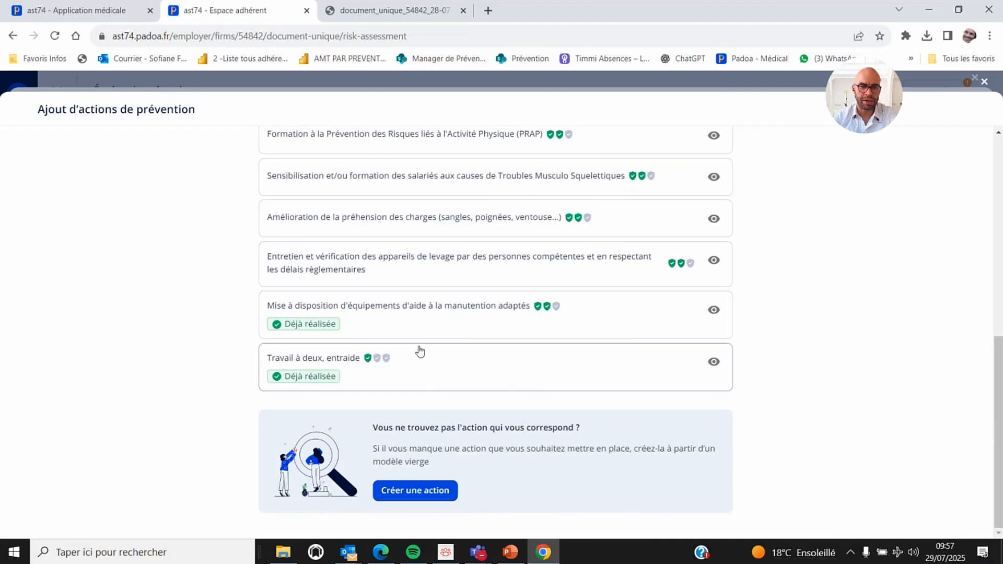
scroll(361, 339, "up", 4)
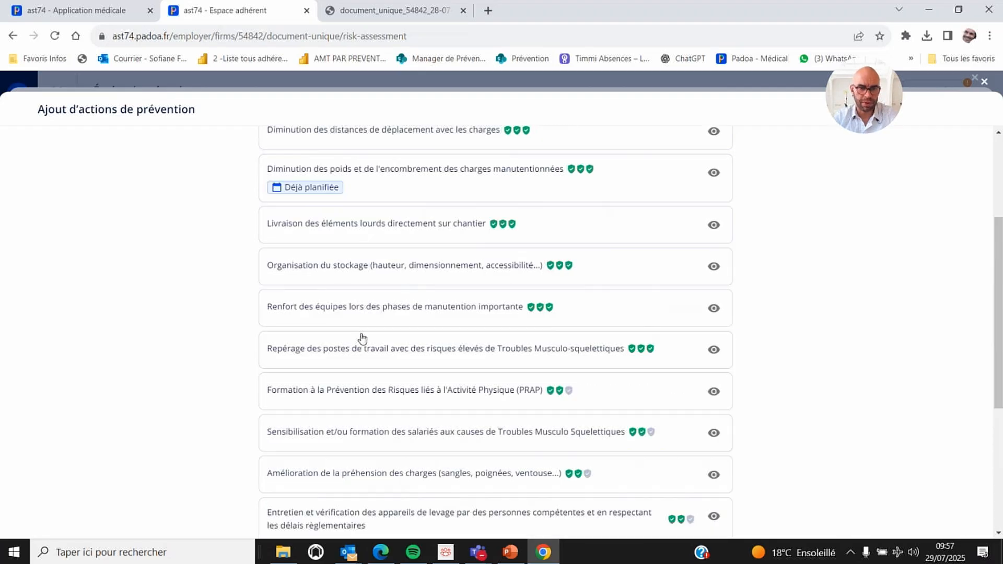
scroll(362, 339, "up", 3)
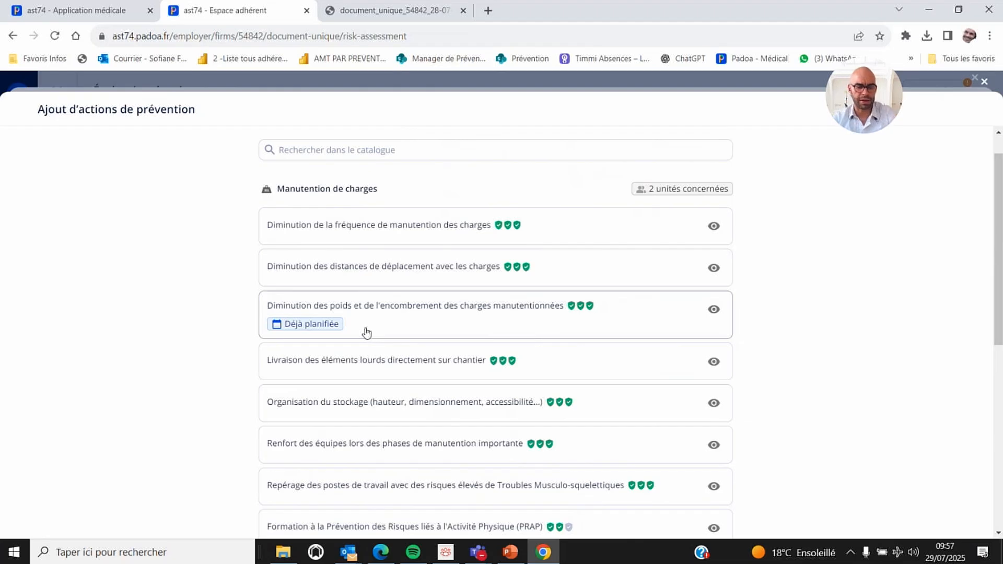
scroll(369, 333, "down", 6)
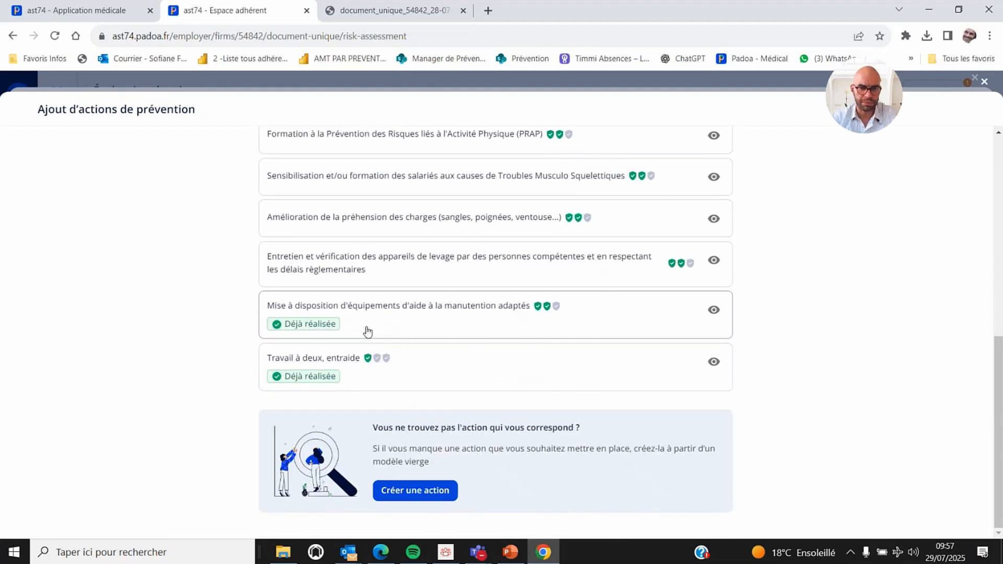
left_click(463, 187)
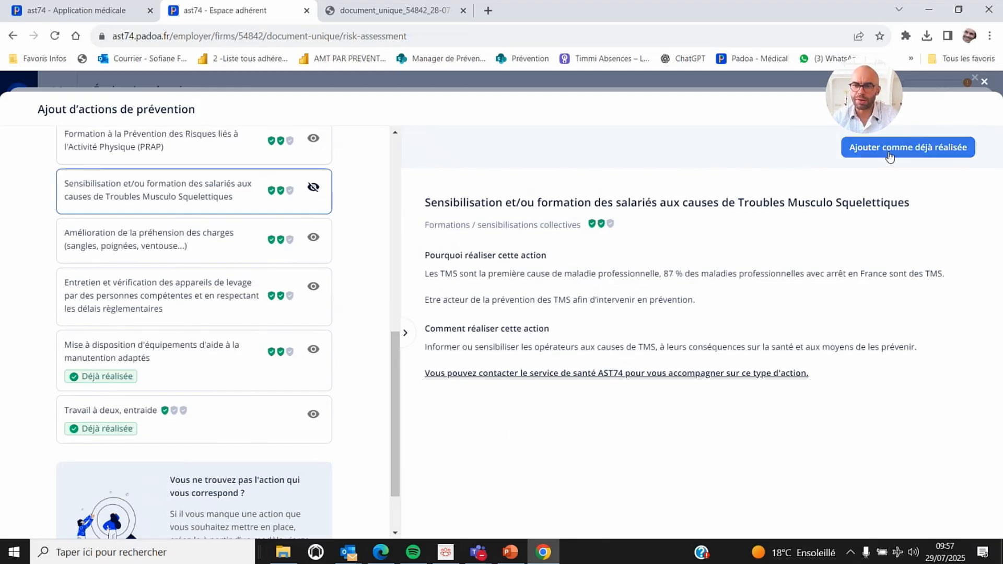
left_click(890, 157)
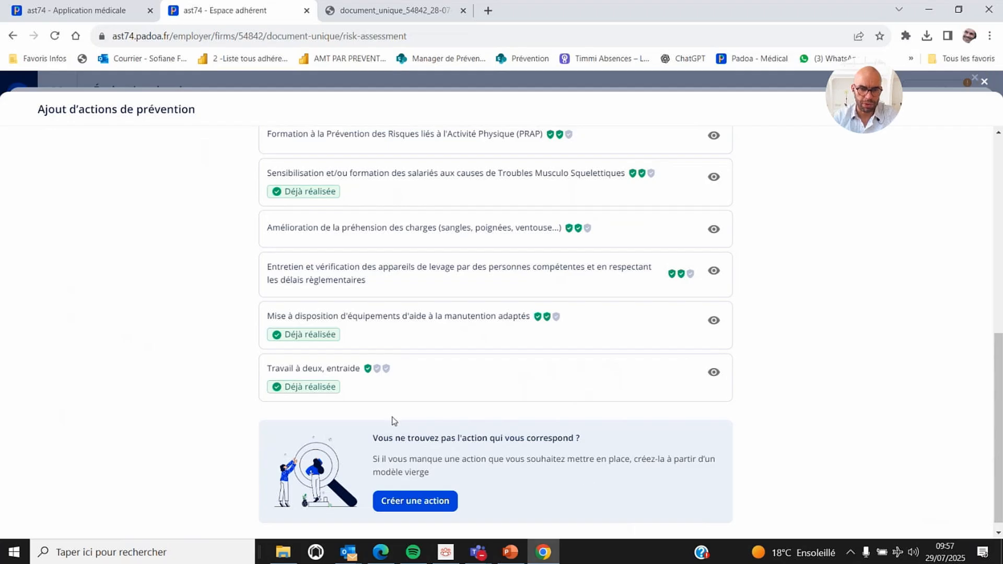
Step: Create a custom completed prevention action titled DDDDDD and close the action library
left_click(419, 507)
left_click(429, 310)
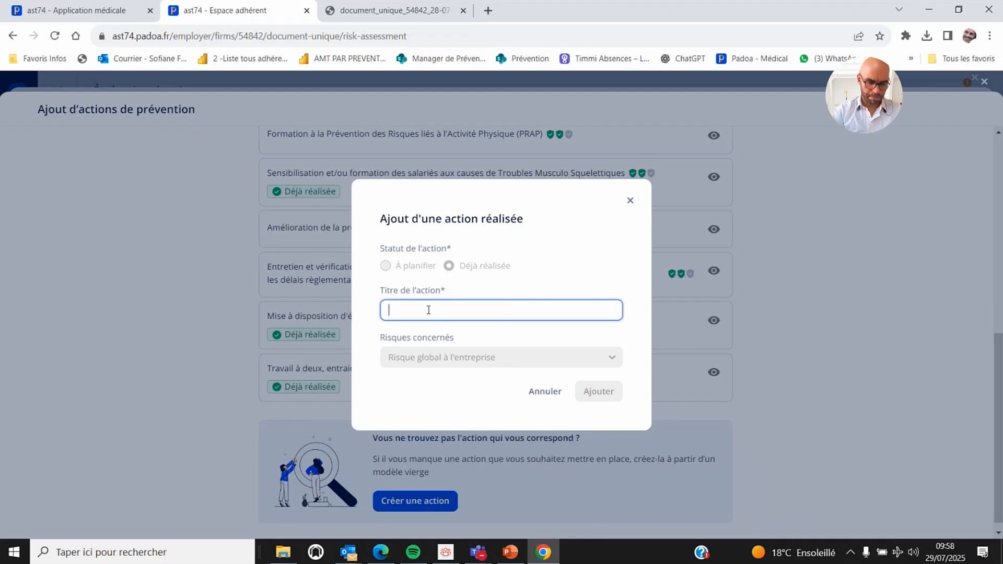
type("DDDDDD")
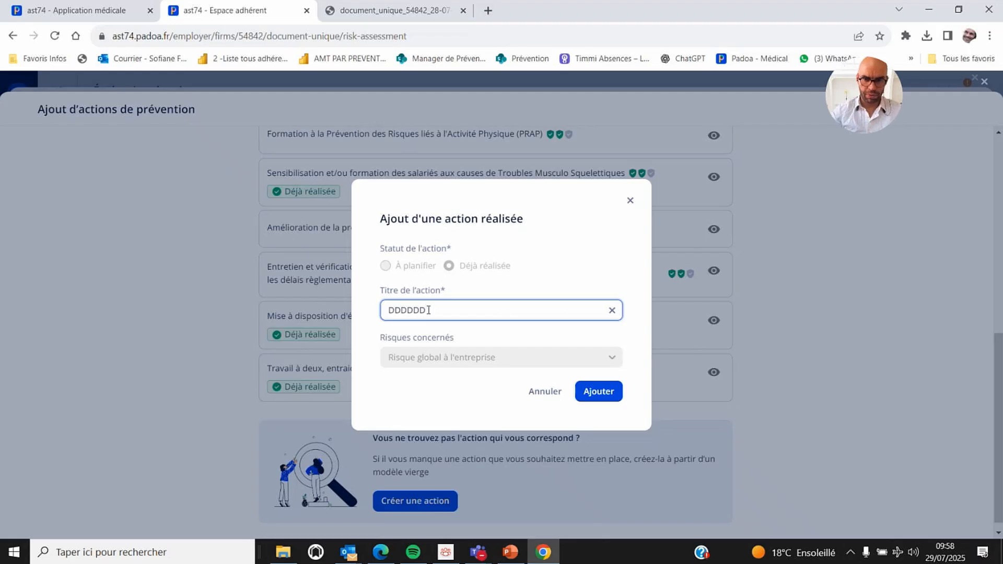
left_click(599, 394)
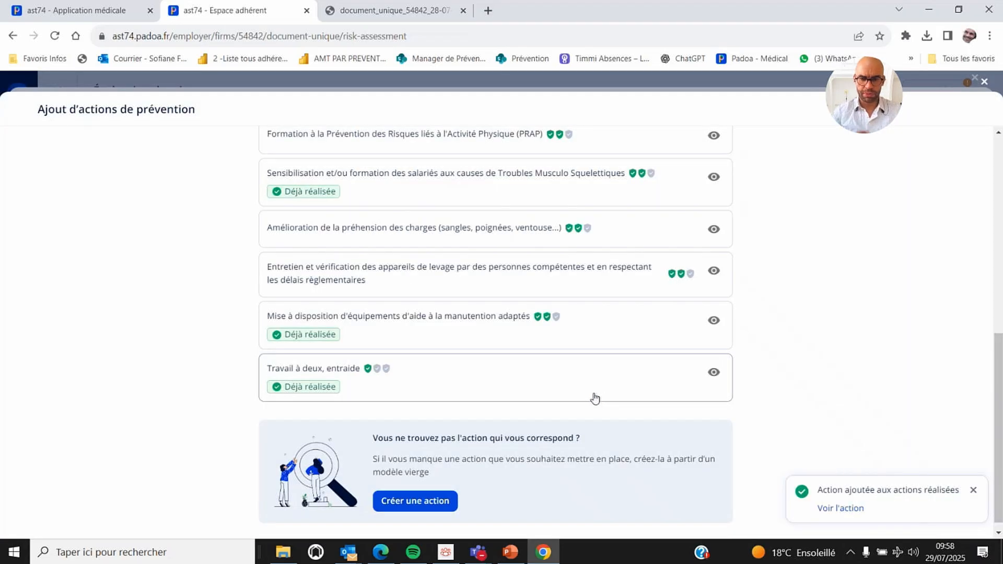
scroll(594, 400, "up", 10)
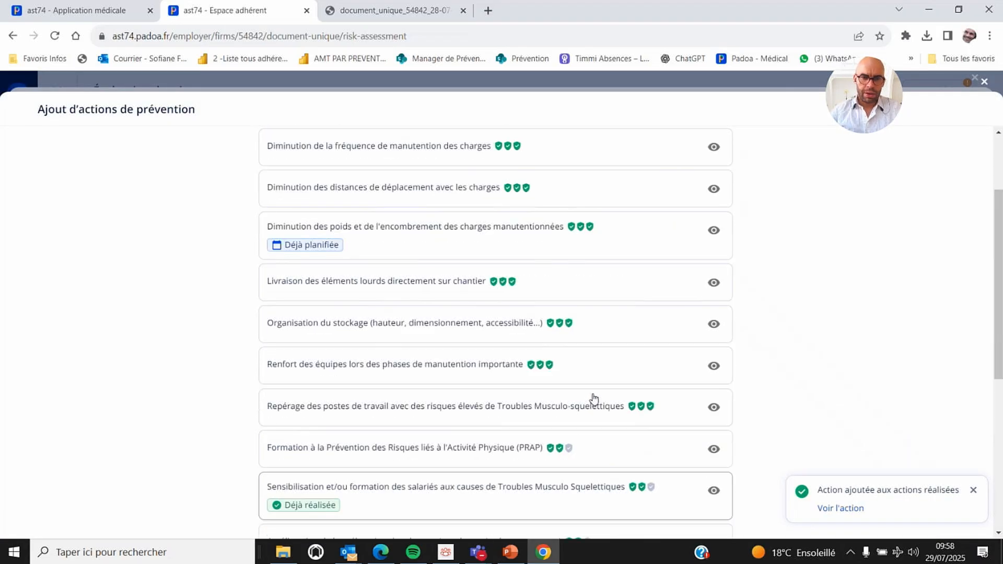
left_click(984, 82)
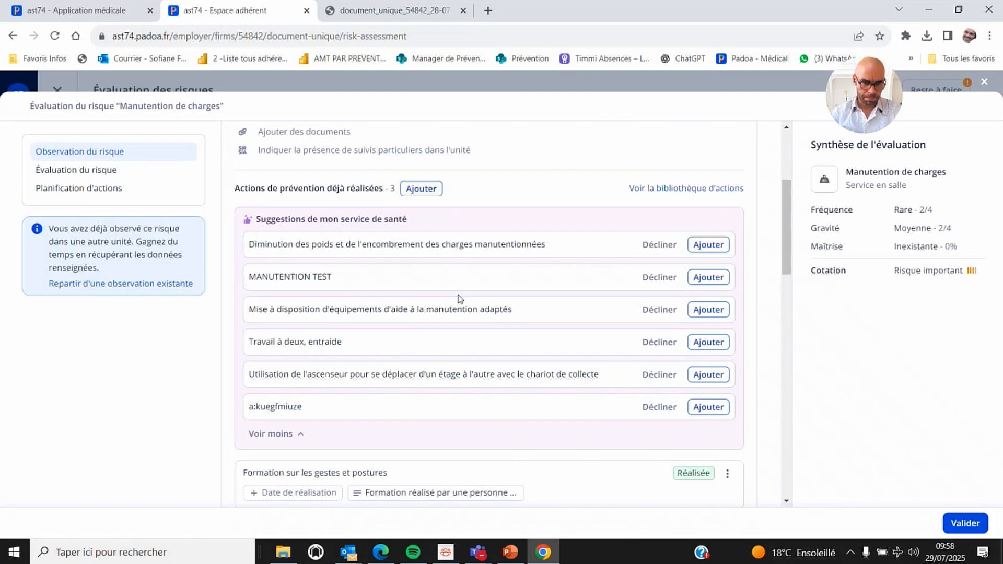
Step: Collapse the health service suggestions and review the list of completed prevention actions for Manutention de charges
scroll(460, 299, "down", 1)
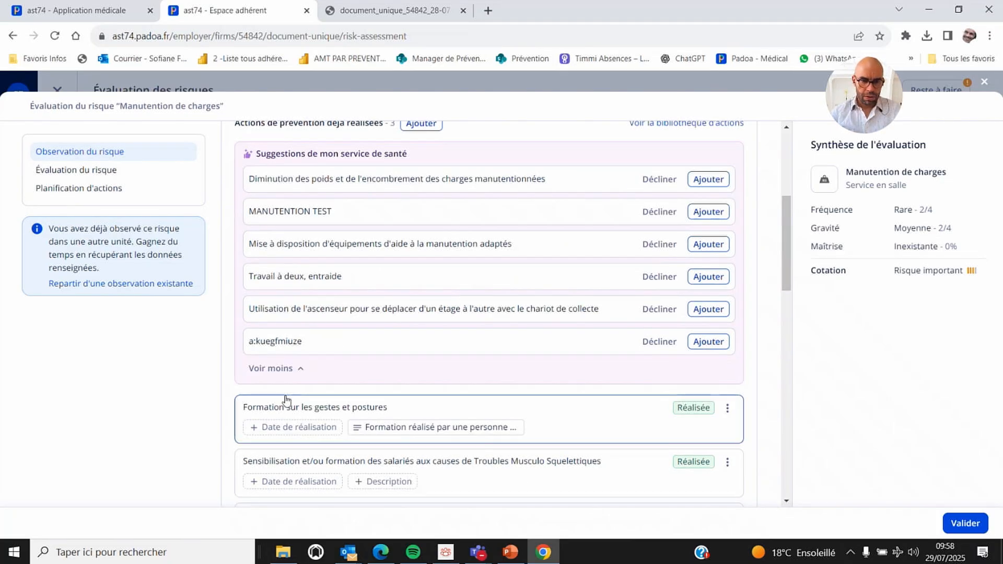
left_click(281, 372)
scroll(448, 342, "up", 2)
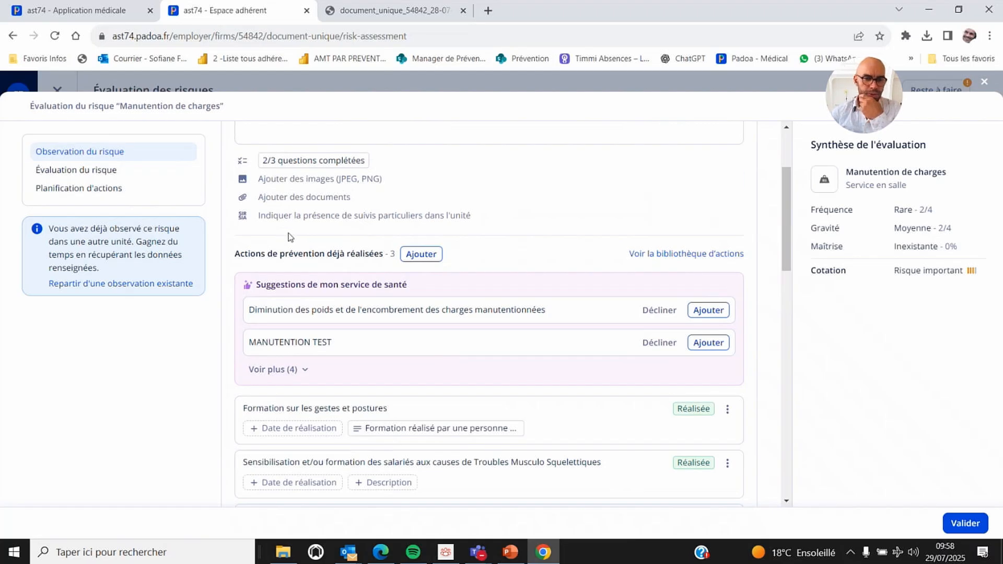
scroll(291, 239, "down", 3)
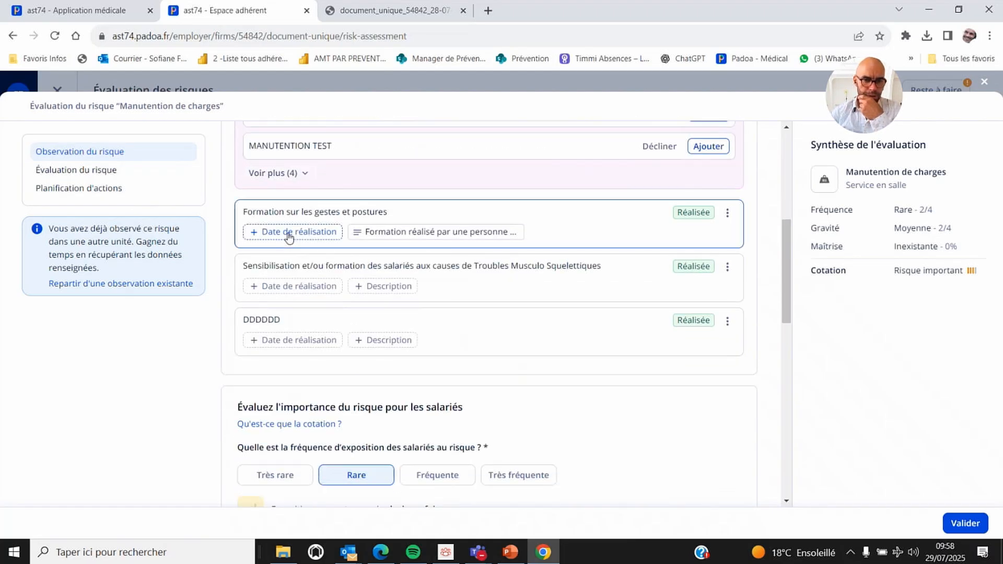
Step: Examine the frequency, severity and control ratings in the risk importance section of Manutention de charges
scroll(214, 290, "down", 2)
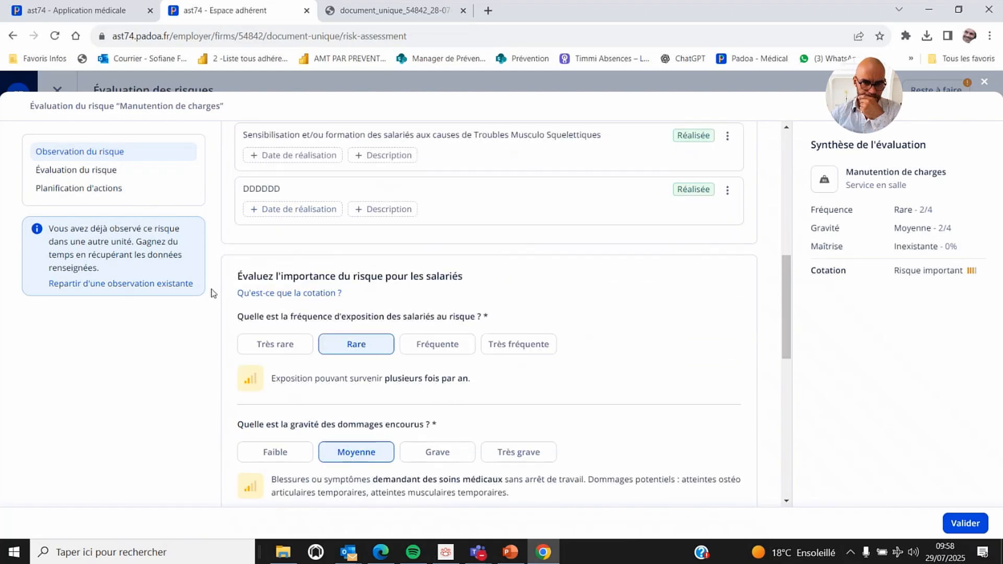
scroll(275, 210, "up", 1)
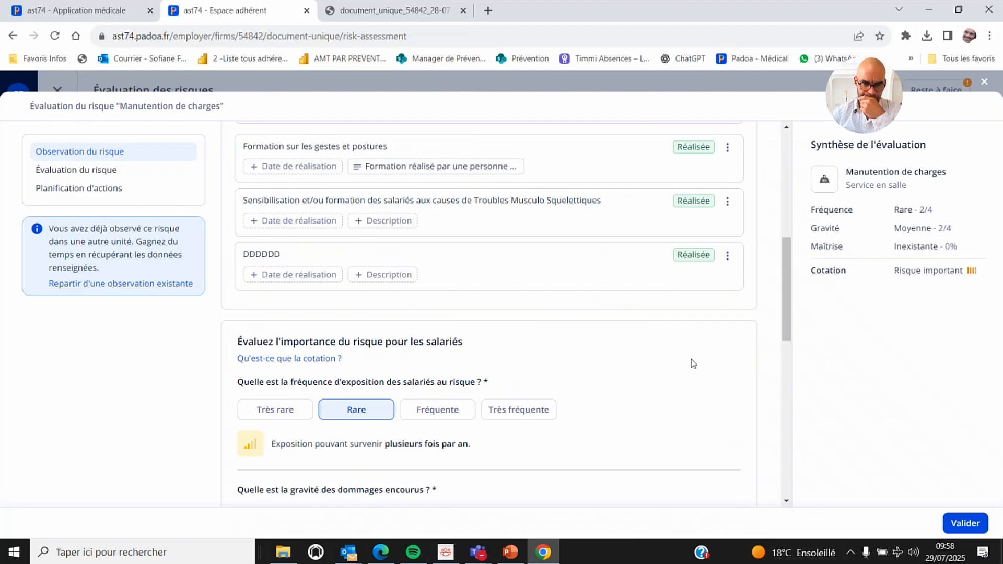
scroll(688, 364, "down", 1)
scroll(688, 364, "down", 2)
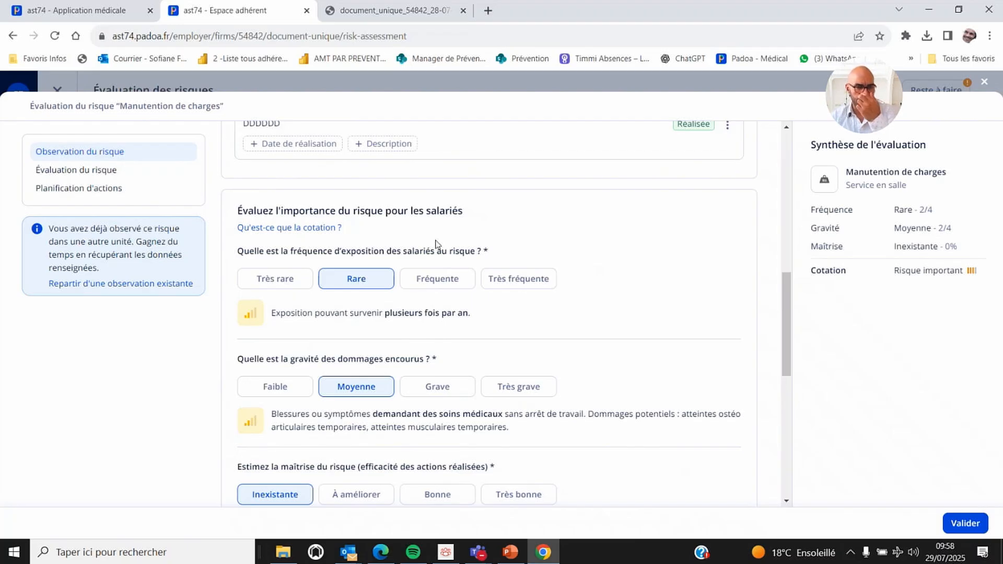
scroll(436, 244, "down", 1)
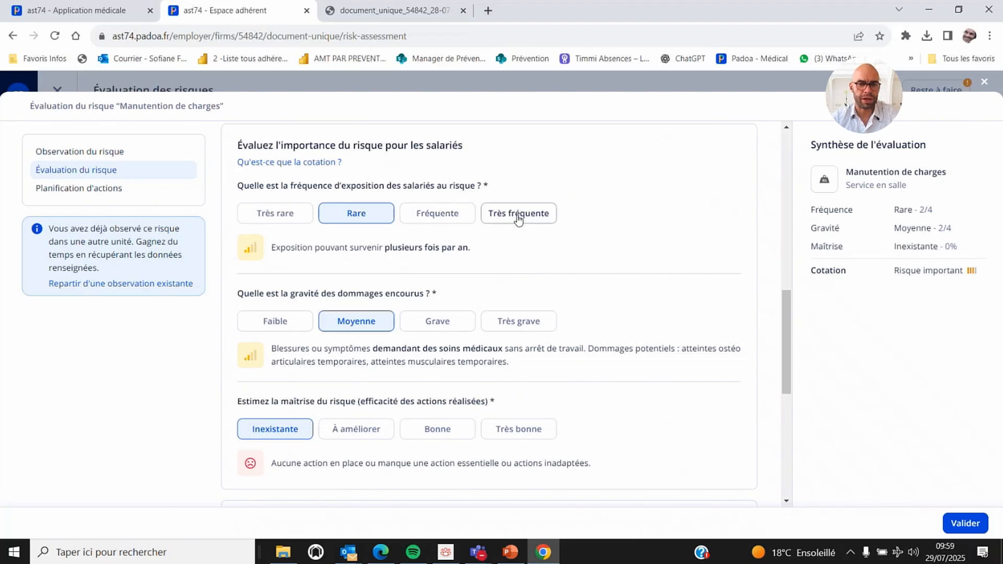
Step: Try the exposure frequencies Très rare and Fréquente for Manutention de charges, and set the frequency back to Rare
left_click(288, 212)
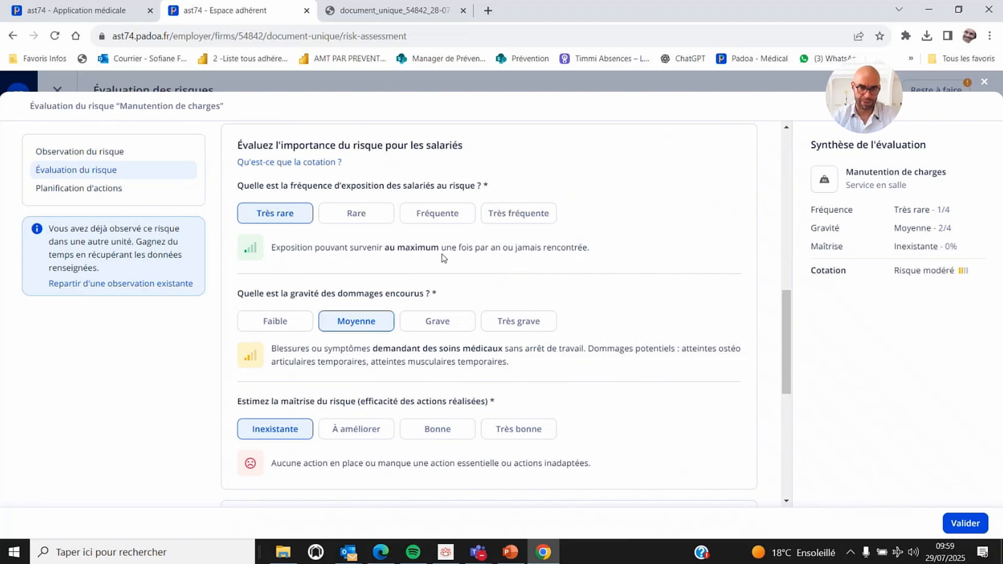
left_click(378, 217)
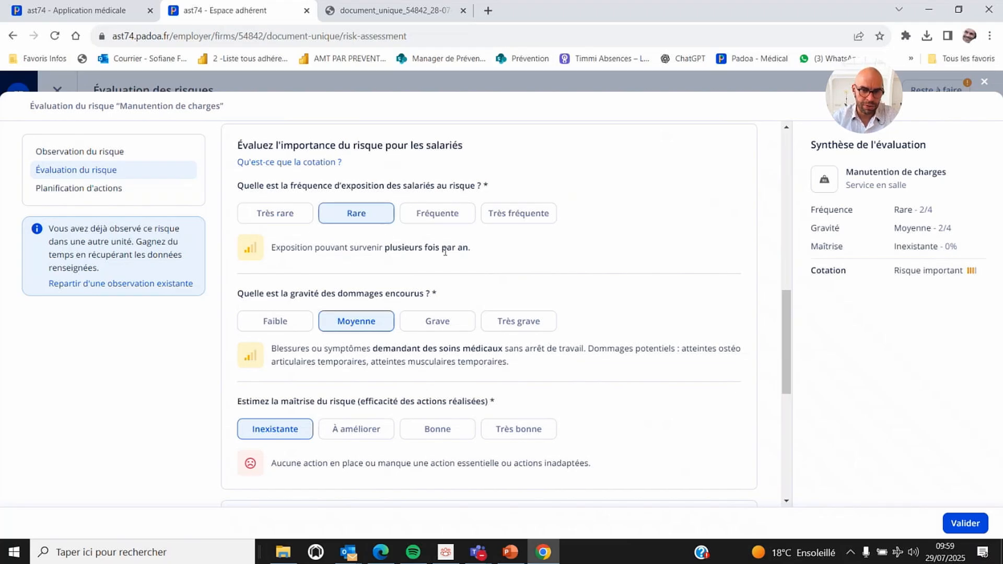
left_click(451, 218)
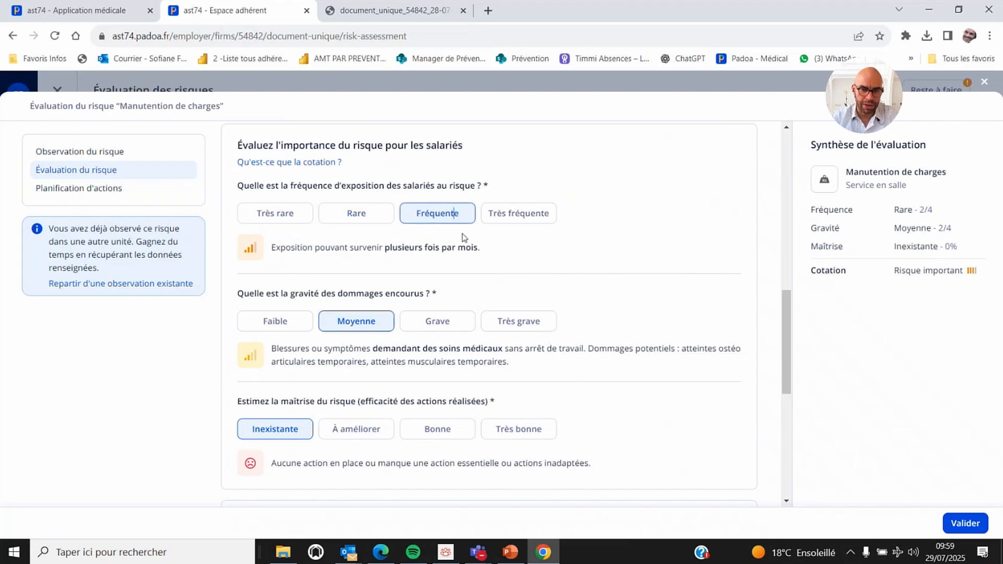
left_click(353, 218)
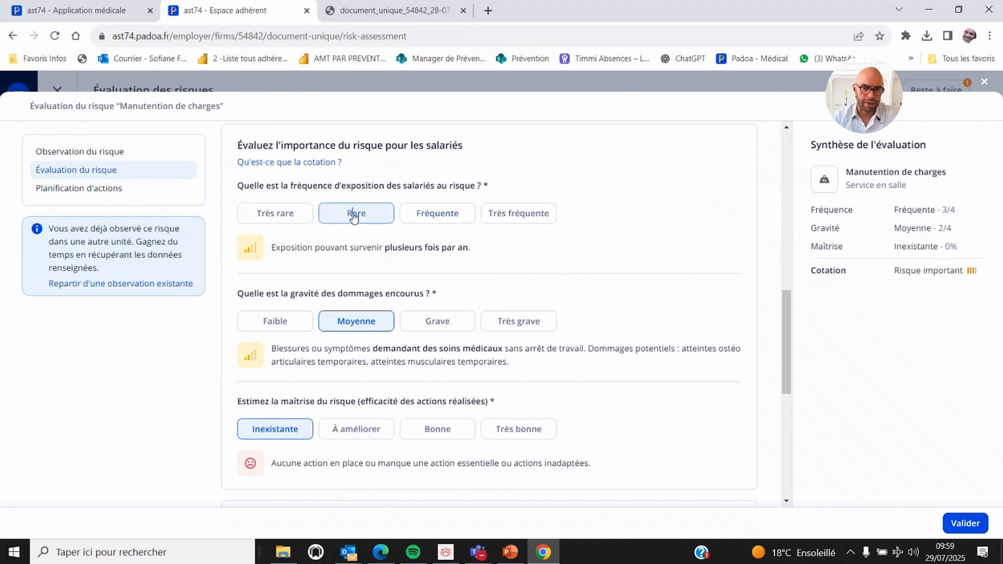
Step: Try the damage severities Faible and Très grave for Manutention de charges, and set the severity back to Moyenne
scroll(354, 218, "down", 1)
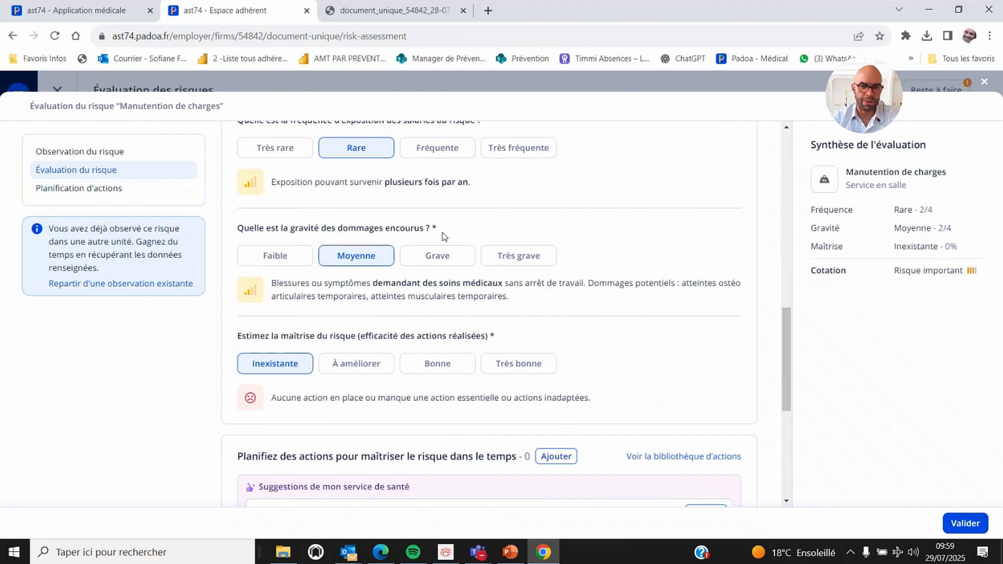
left_click(285, 261)
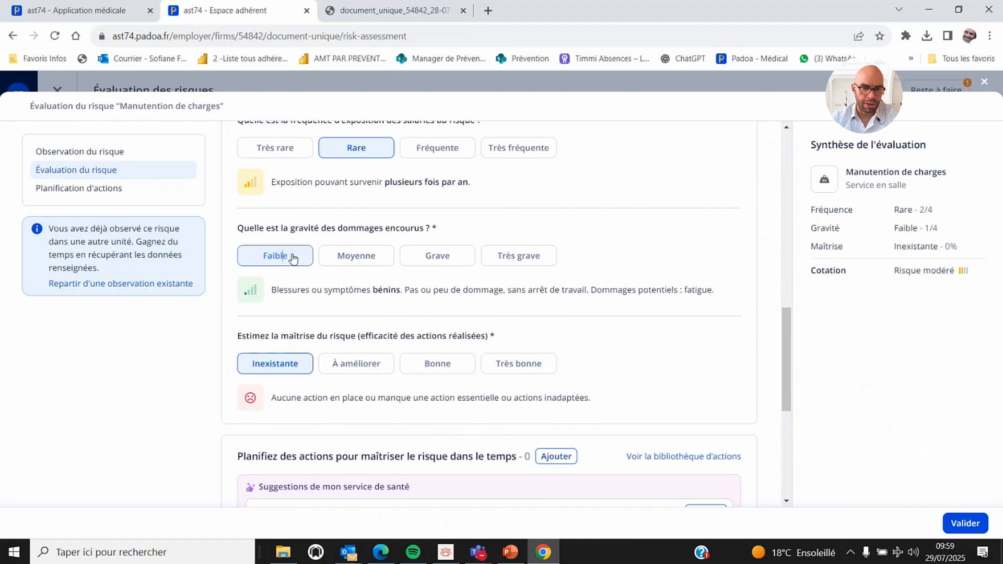
left_click(518, 264)
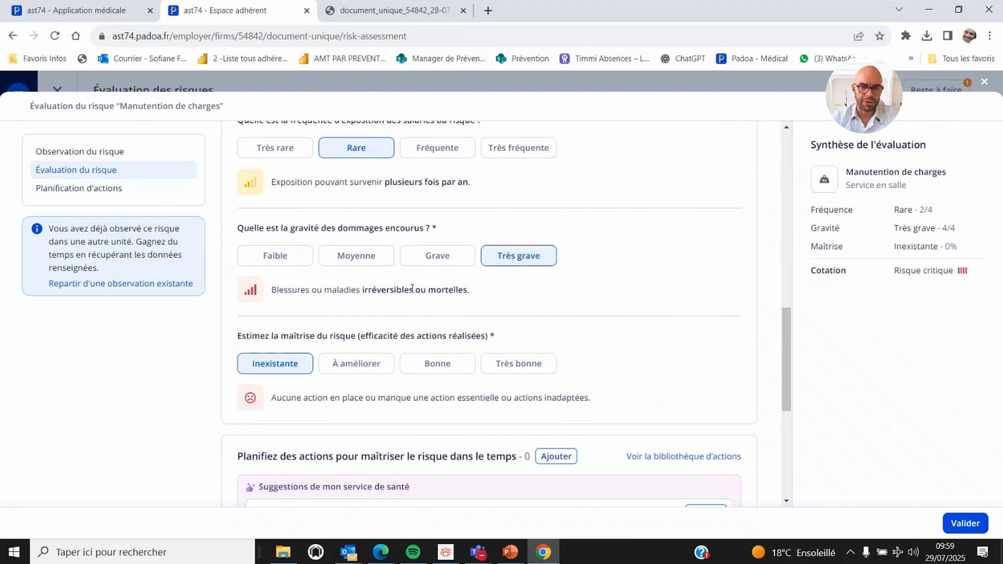
left_click(365, 255)
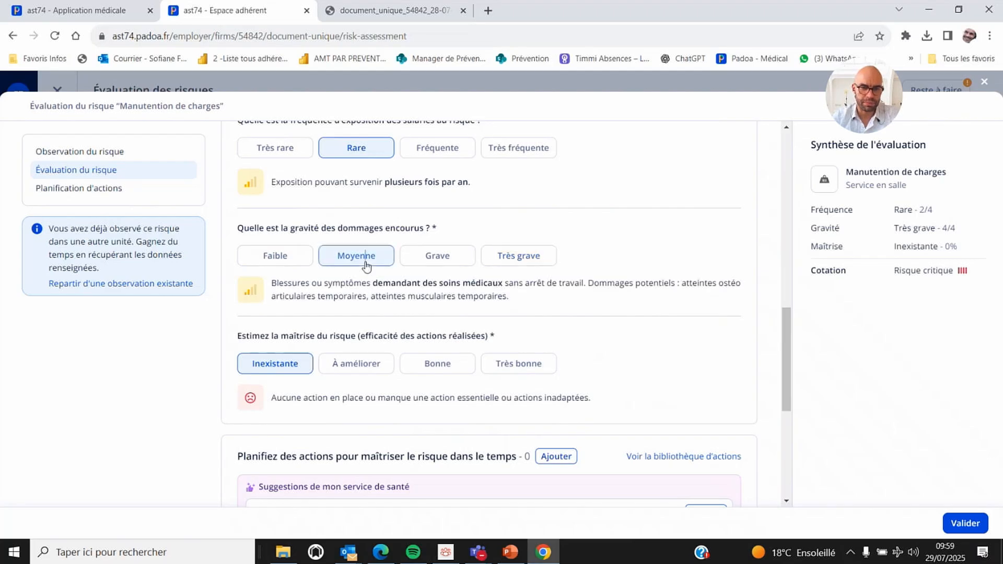
Step: Set the risk control rating for Manutention de charges to Très bonne
scroll(368, 261, "down", 1)
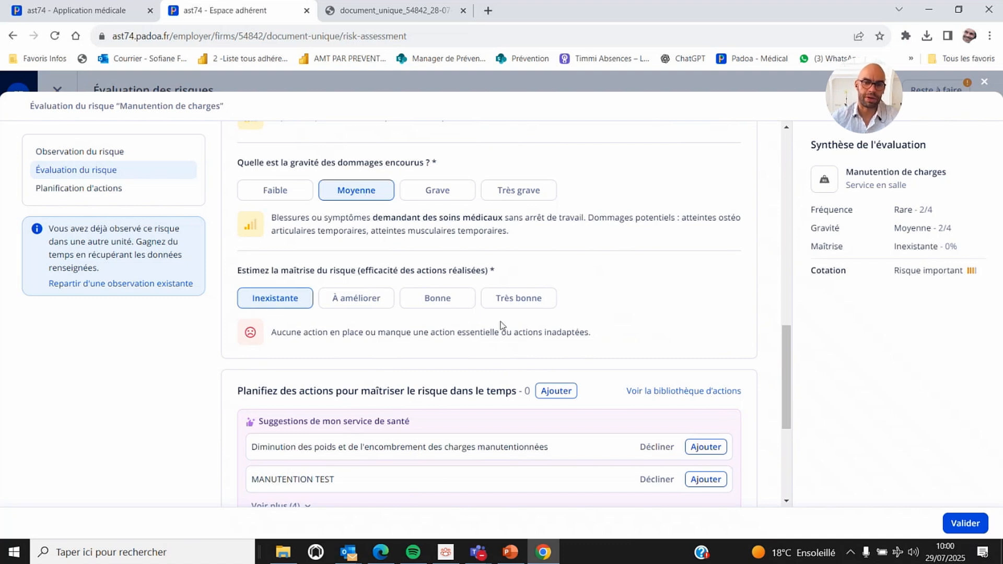
left_click(507, 300)
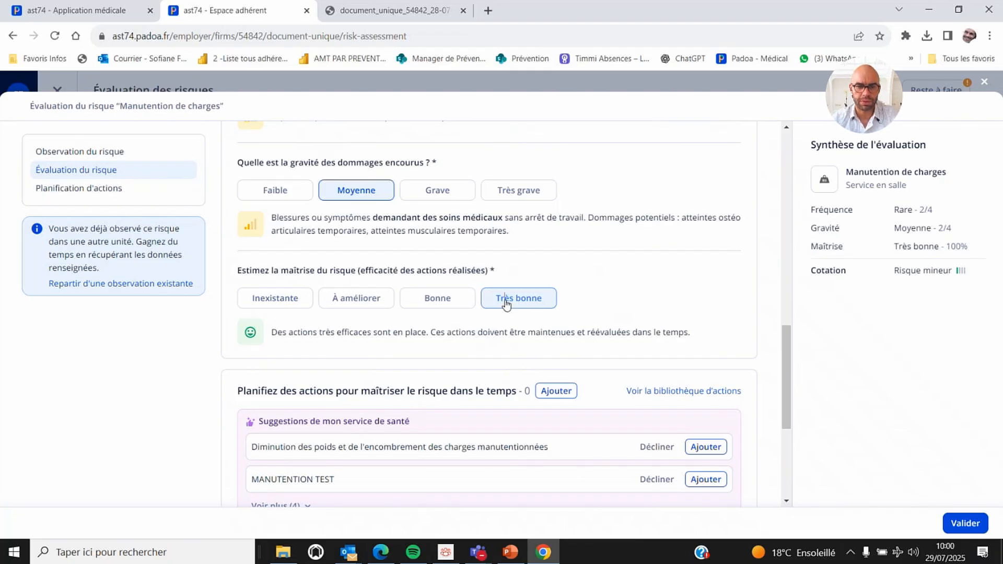
Step: Review the health service's suggestions for planned actions, and browse the prevention action library for Manutention de charges without adding anything
scroll(506, 303, "down", 4)
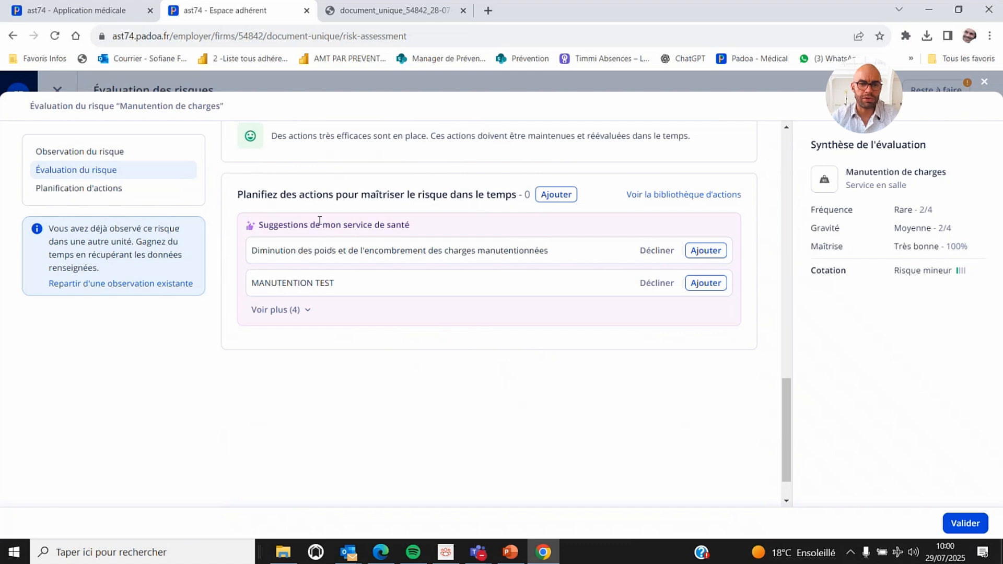
left_click(291, 311)
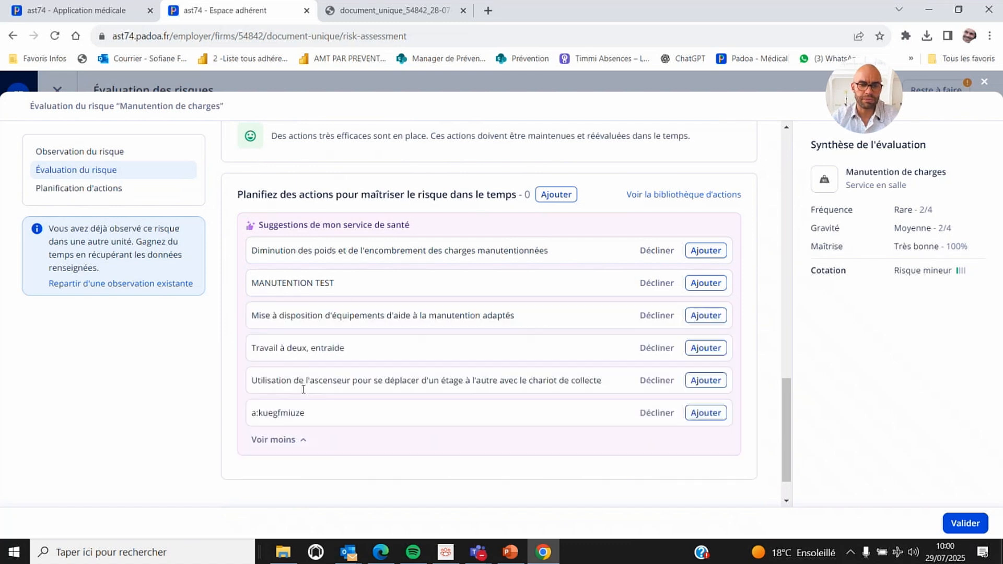
left_click(293, 448)
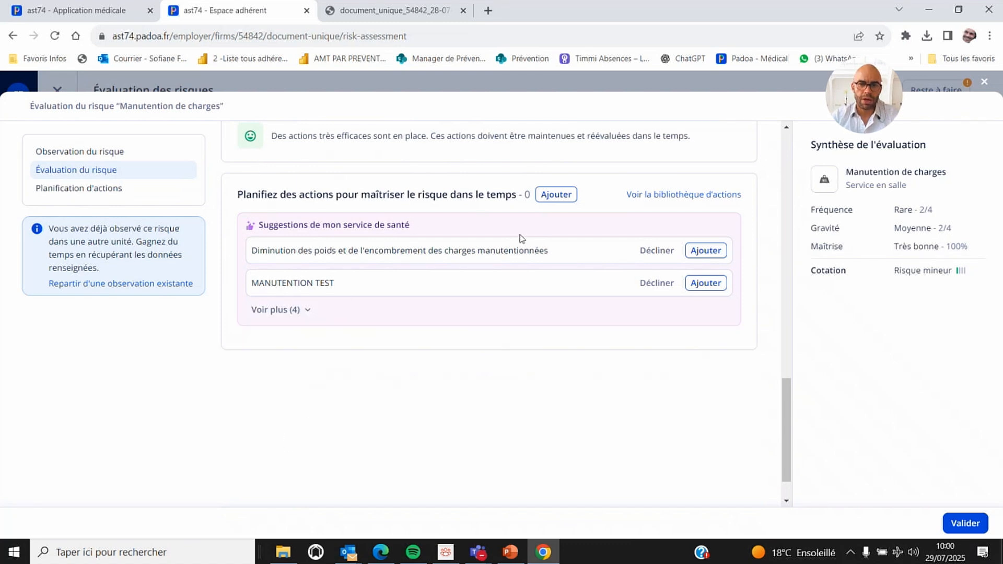
left_click(662, 197)
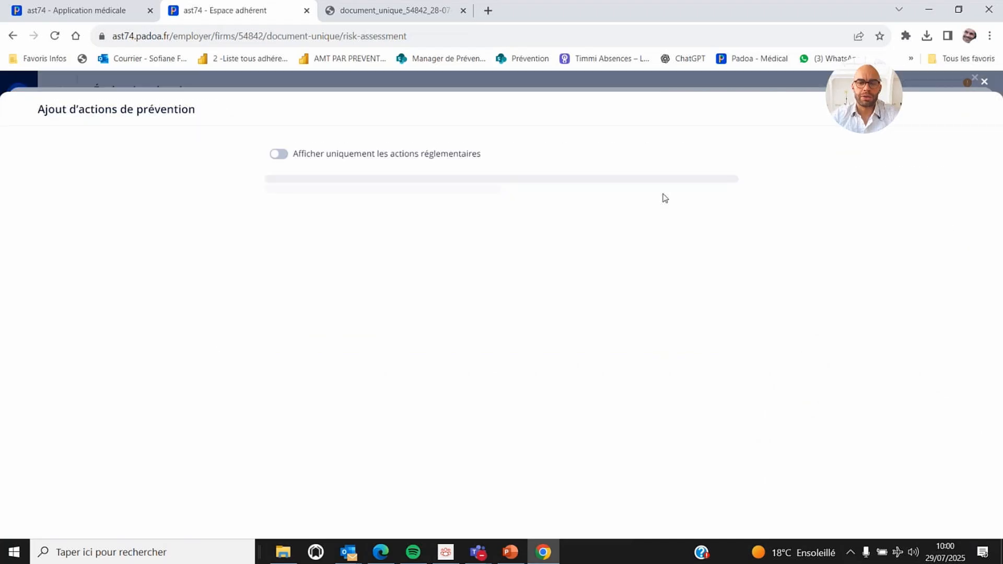
left_click(285, 388)
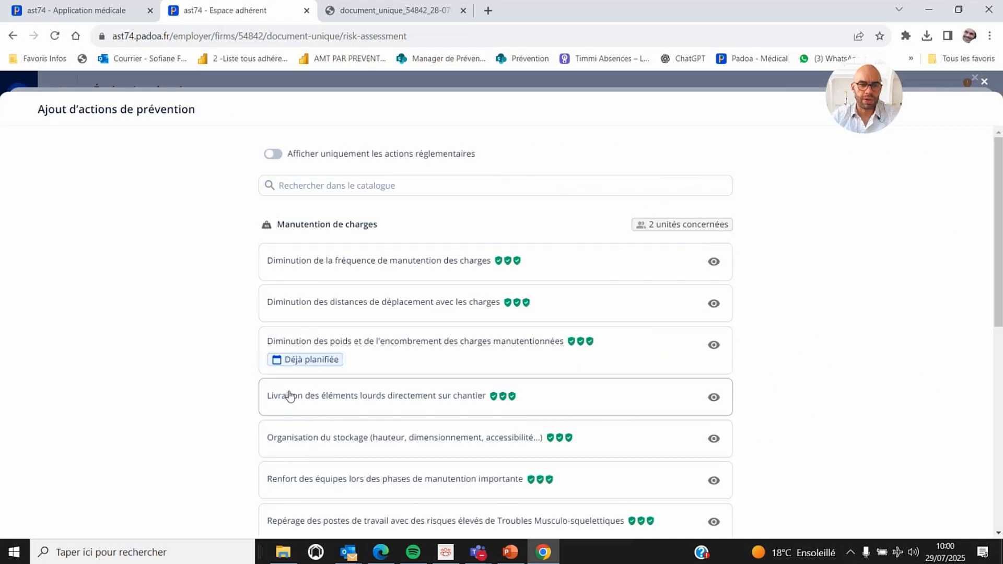
scroll(199, 348, "down", 3)
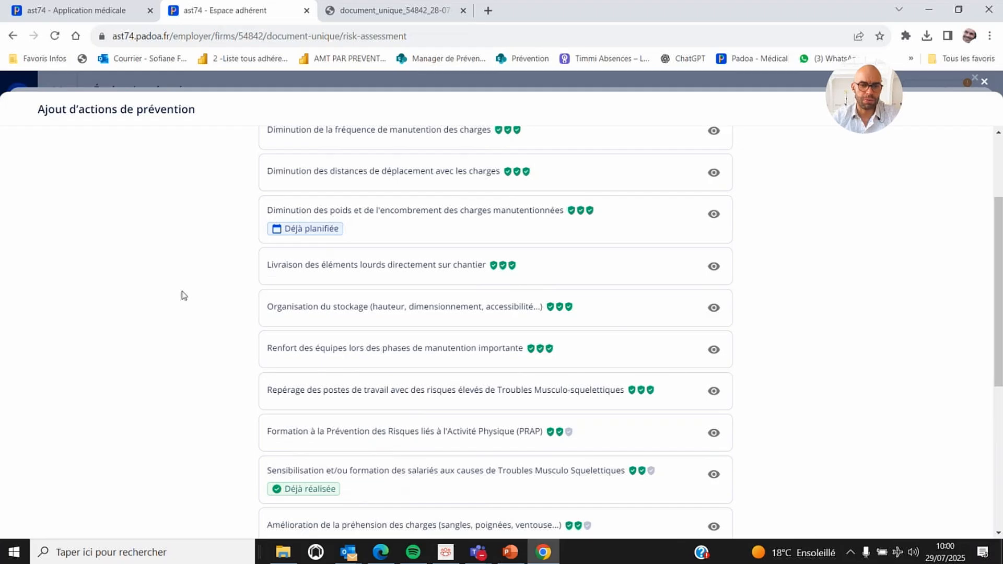
scroll(182, 294, "down", 6)
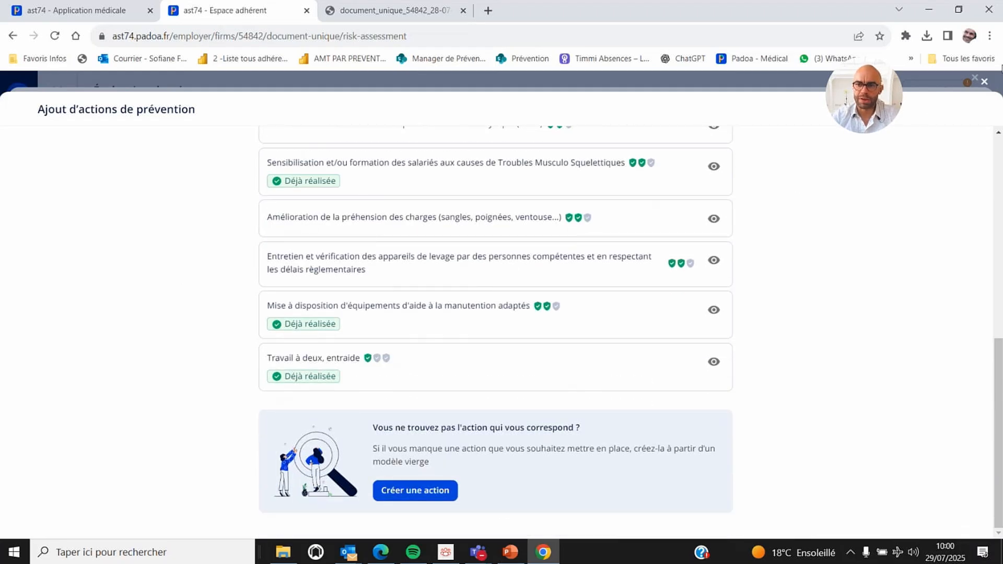
left_click(984, 82)
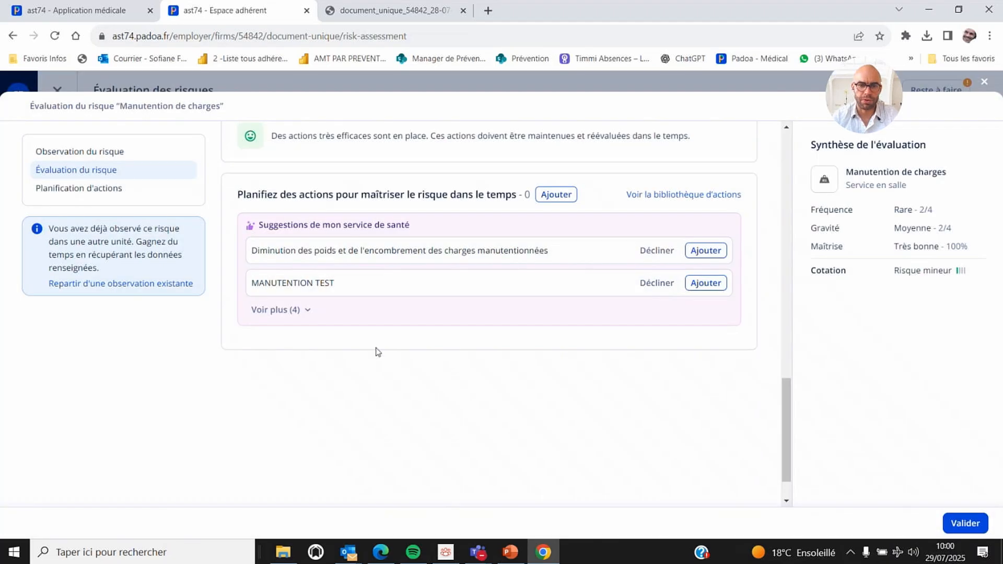
Step: Look back over the Manutention de charges evaluation, close it and return to the Document Unique dashboard
scroll(377, 351, "up", 3)
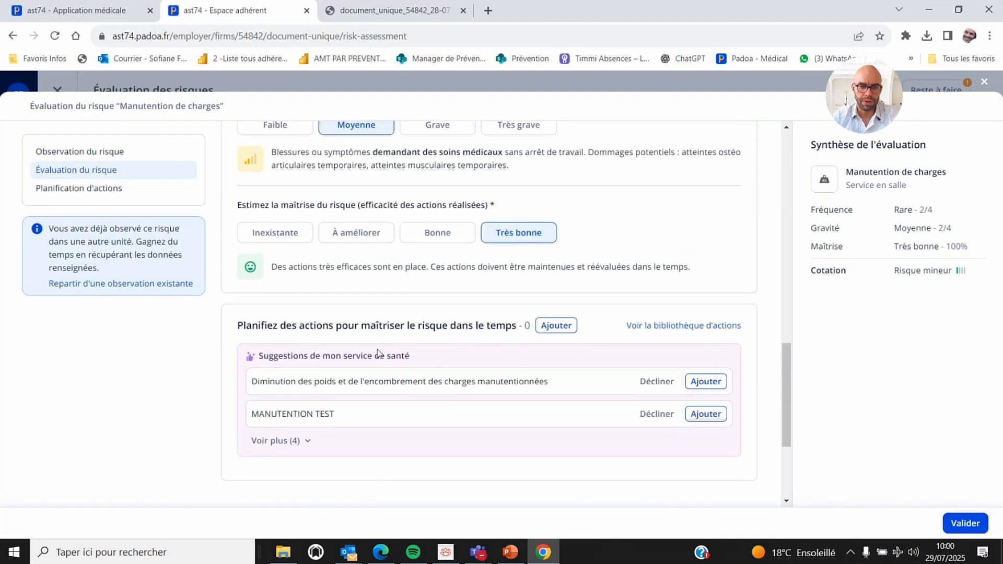
scroll(378, 353, "up", 2)
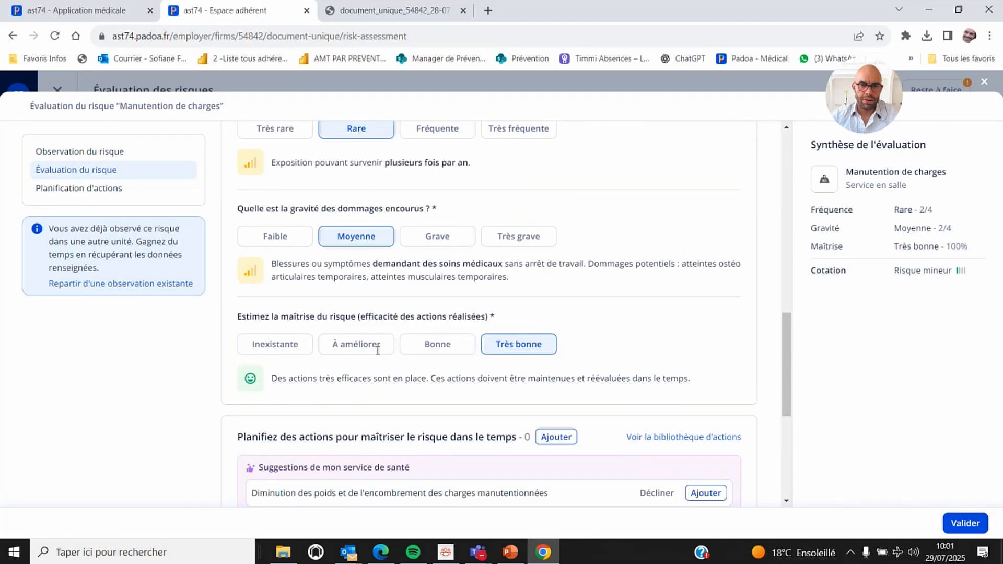
scroll(377, 350, "up", 8)
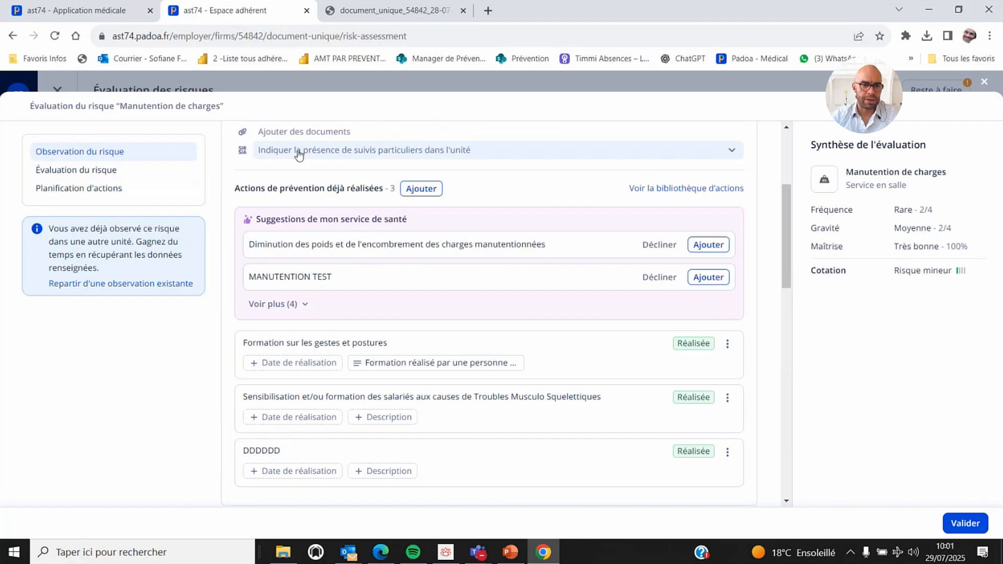
scroll(352, 194, "up", 4)
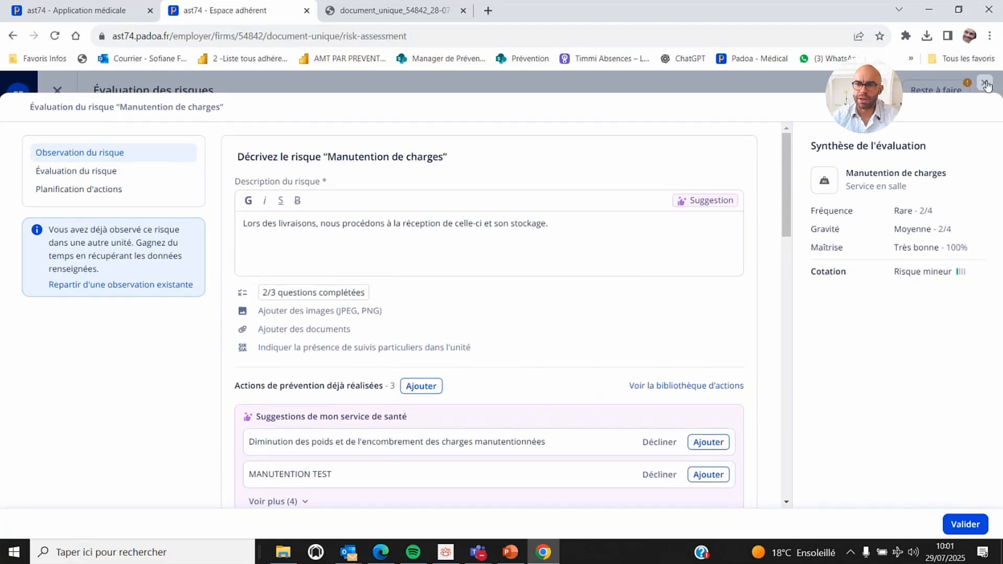
left_click(984, 82)
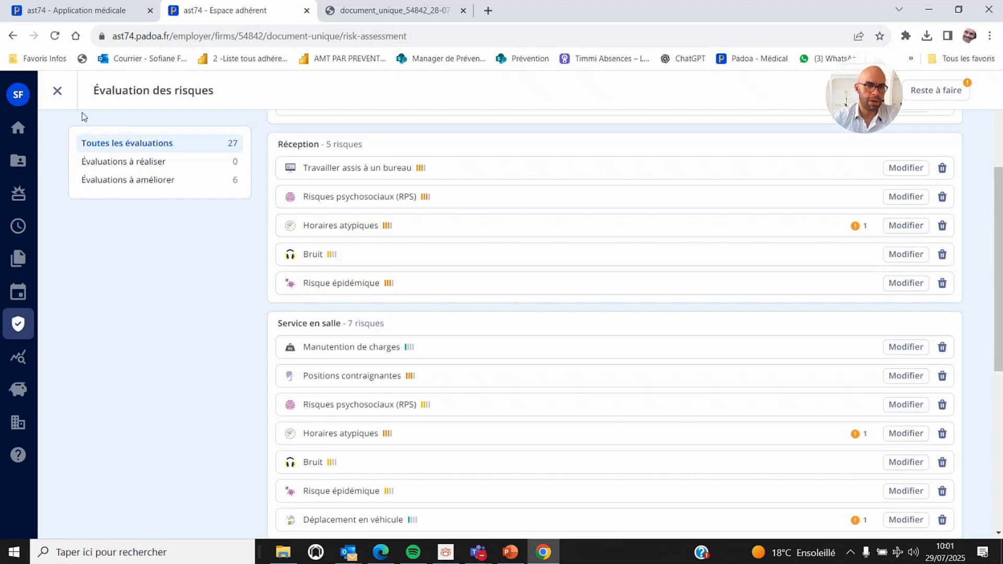
left_click(58, 93)
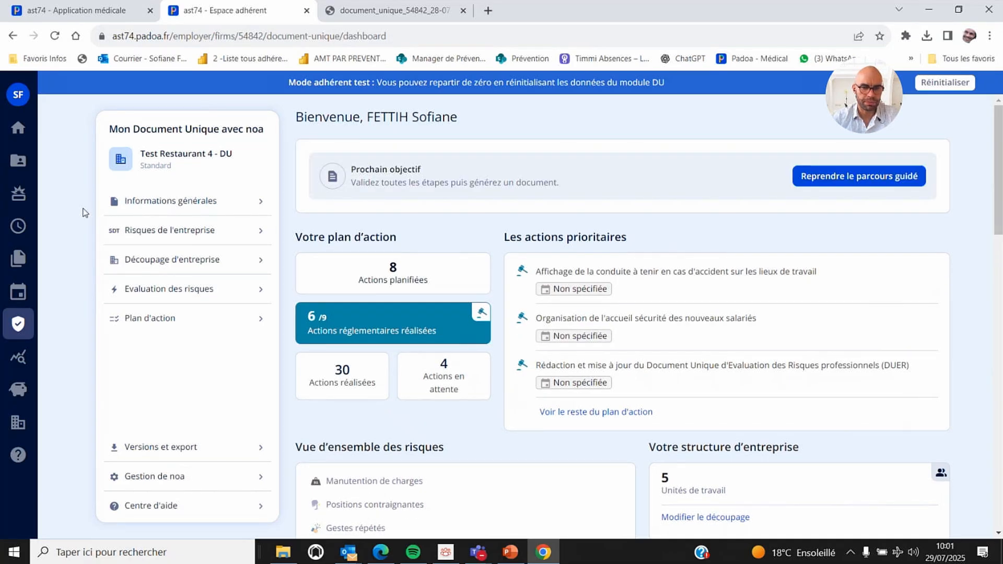
Step: Create a new version named "Document unique du 29-07-2025" with annexes and images included, and look over the version history
scroll(337, 286, "down", 2)
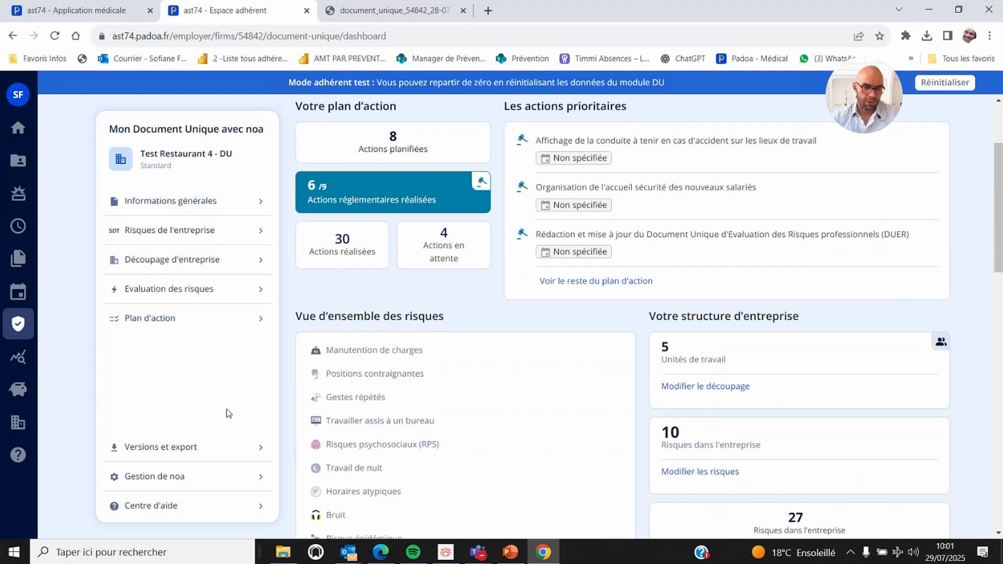
left_click(193, 449)
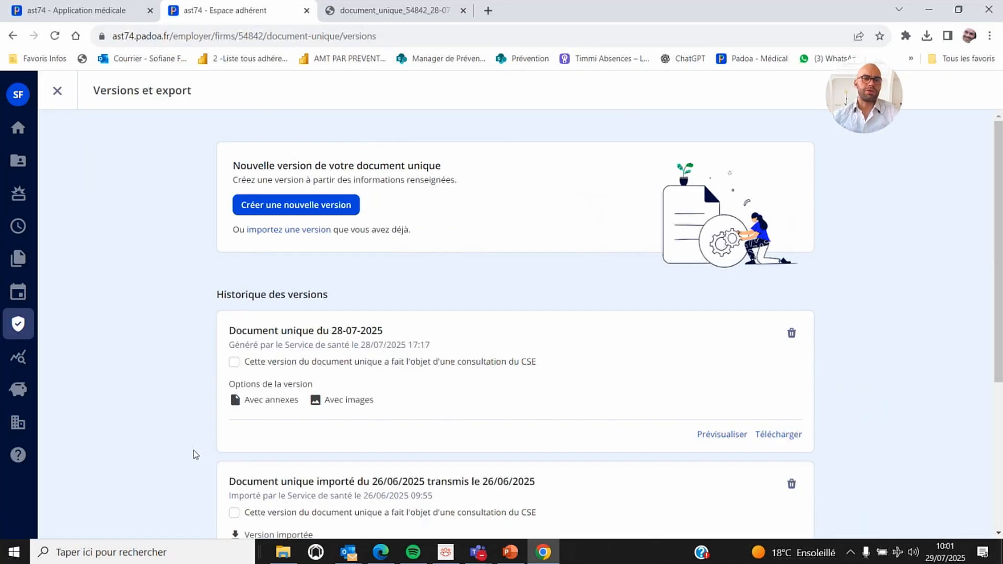
left_click(321, 204)
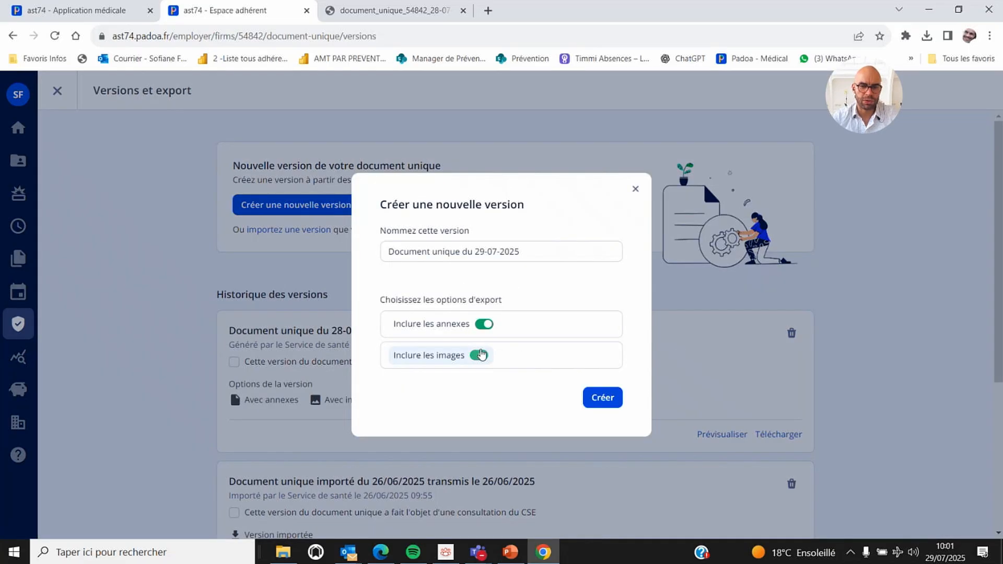
left_click(605, 401)
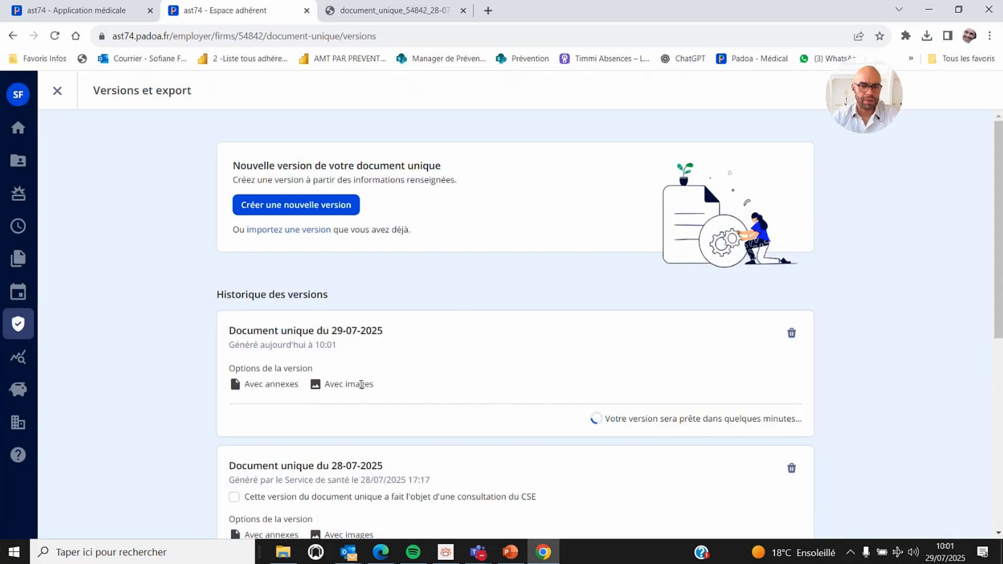
scroll(374, 354, "down", 3)
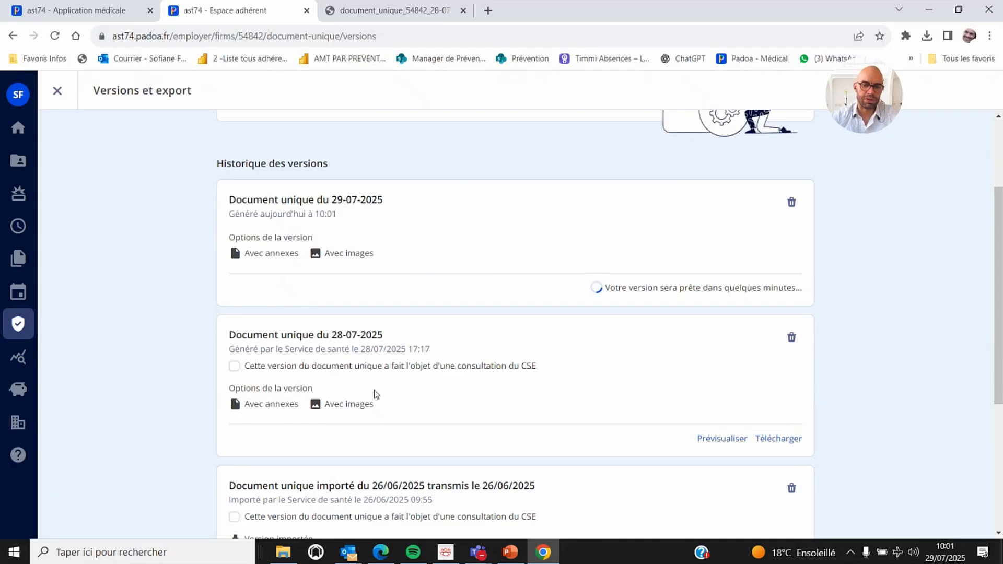
scroll(432, 398, "up", 3)
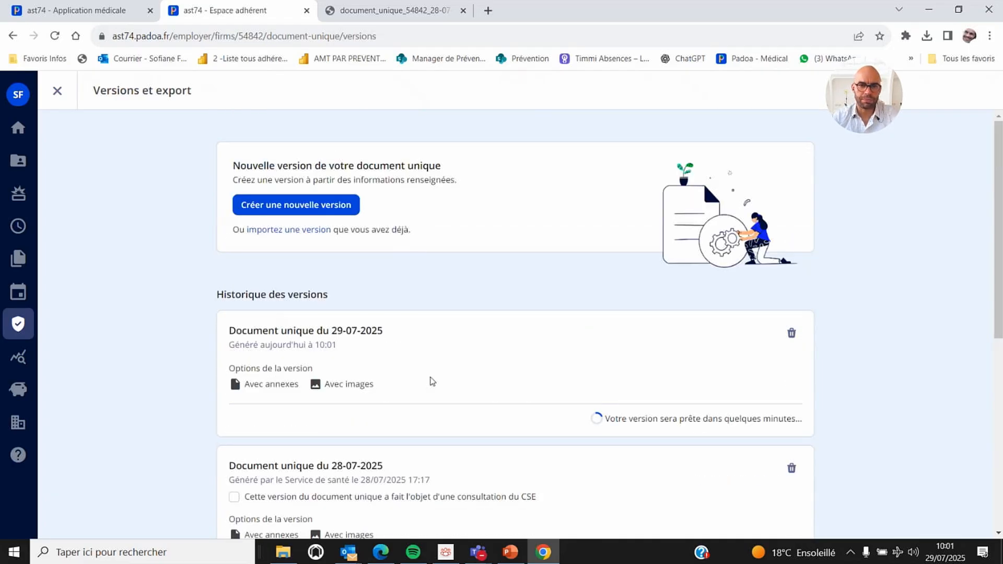
Step: Switch to the exported document_unique_54842_28-07-2025.pdf and examine its cover page and the Synthèse de l'évaluation table from the beginning
left_click(381, 16)
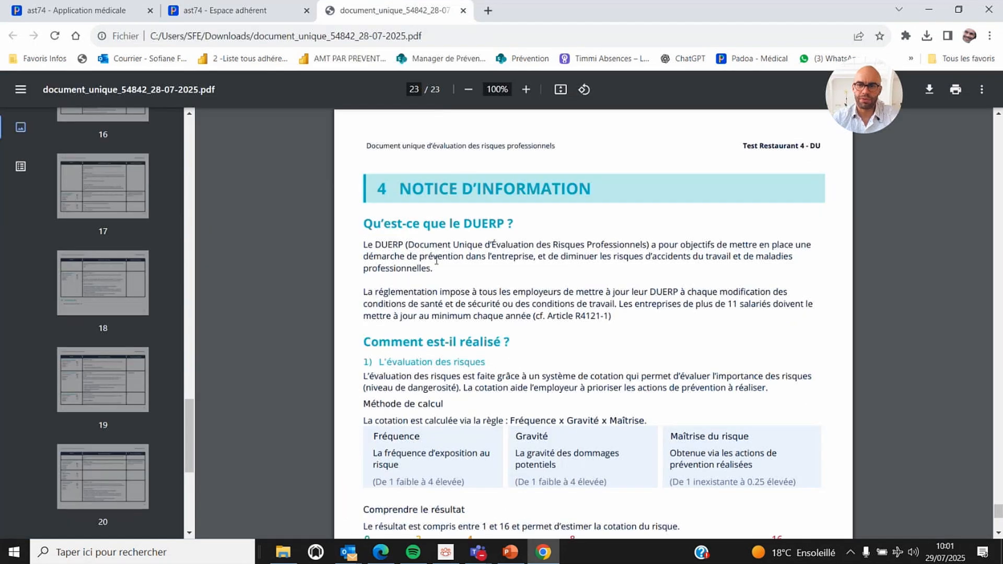
scroll(733, 373, "up", 1)
left_click_drag(999, 509, 998, 124)
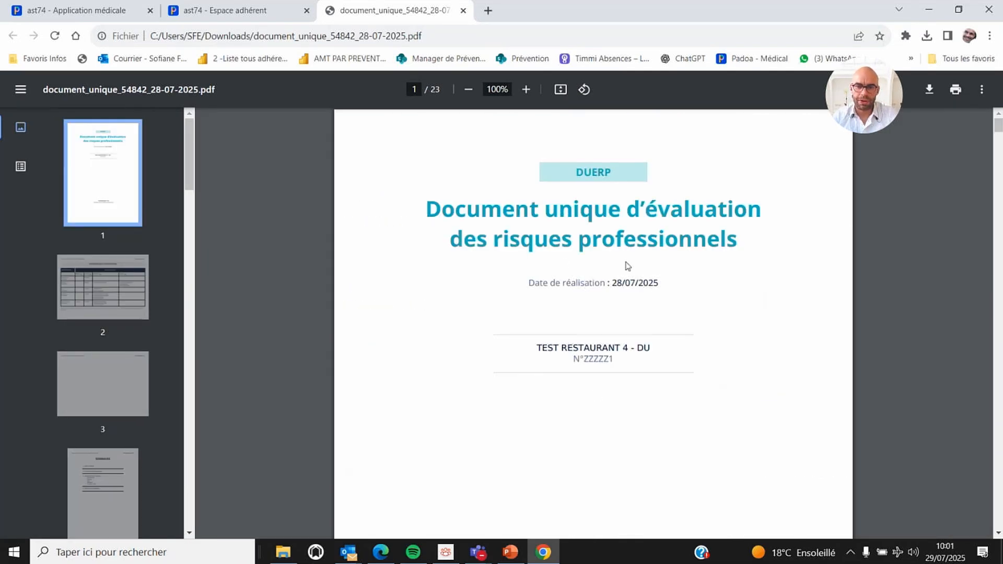
scroll(632, 282, "down", 1)
scroll(635, 286, "down", 2)
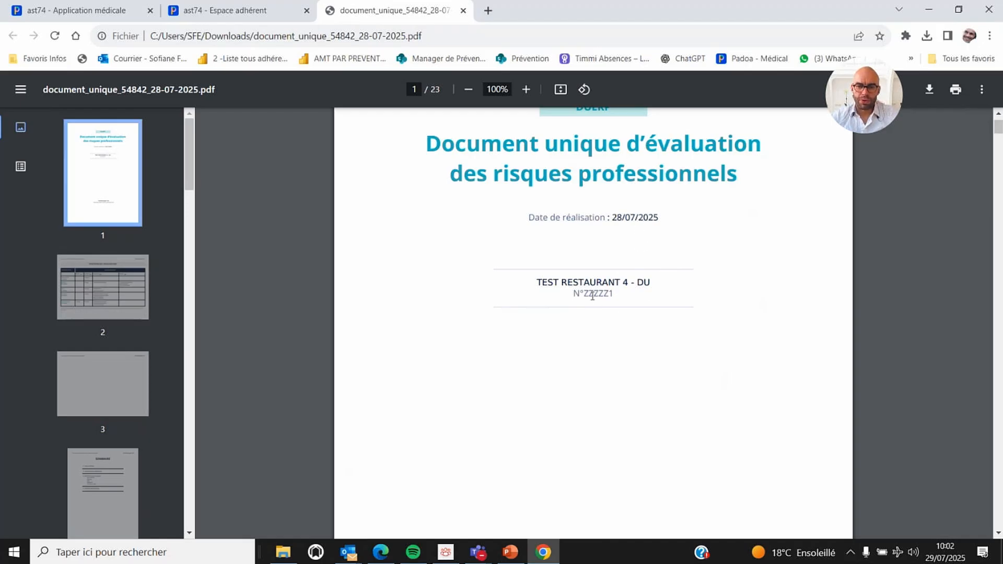
scroll(622, 309, "down", 10)
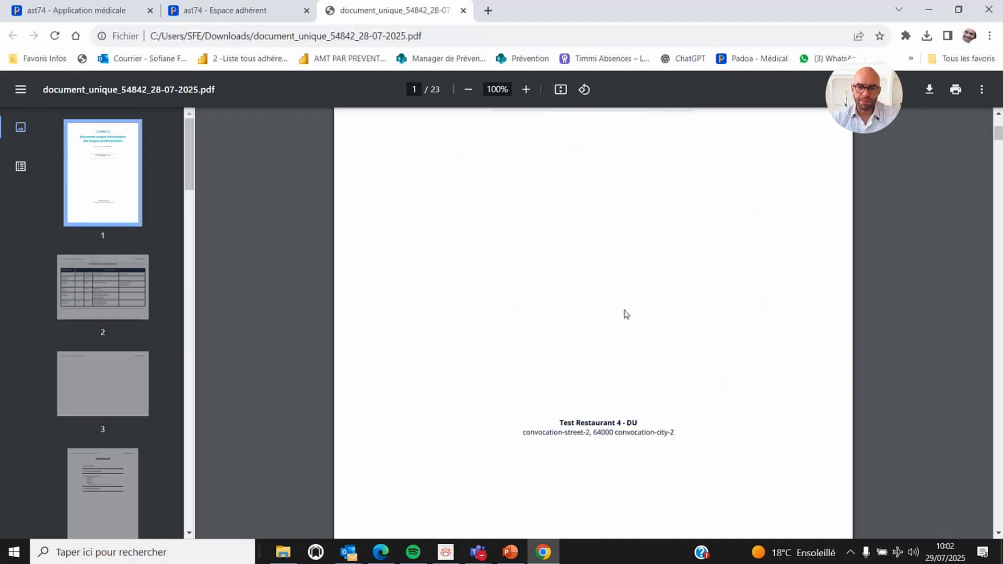
scroll(626, 314, "down", 4)
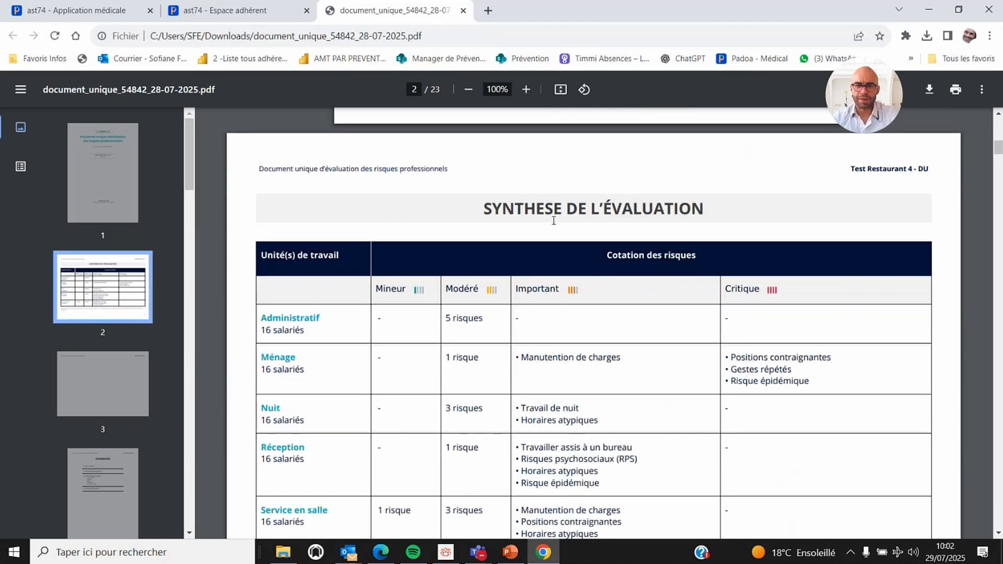
scroll(617, 240, "down", 1)
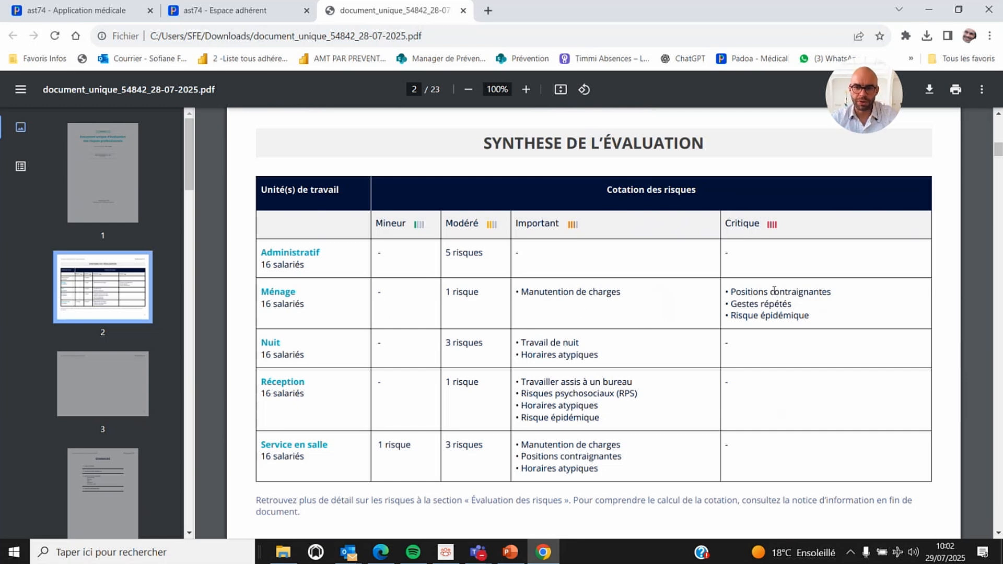
scroll(775, 292, "down", 7)
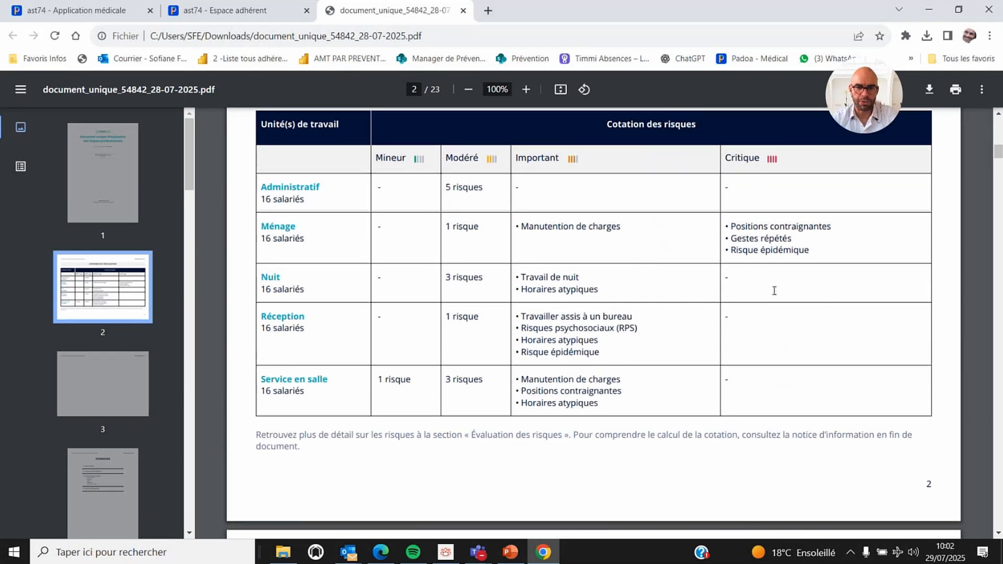
Step: Review the PDF's Sommaire and the Plan d'action table with its prevention actions, work units and persons responsible
scroll(776, 296, "down", 12)
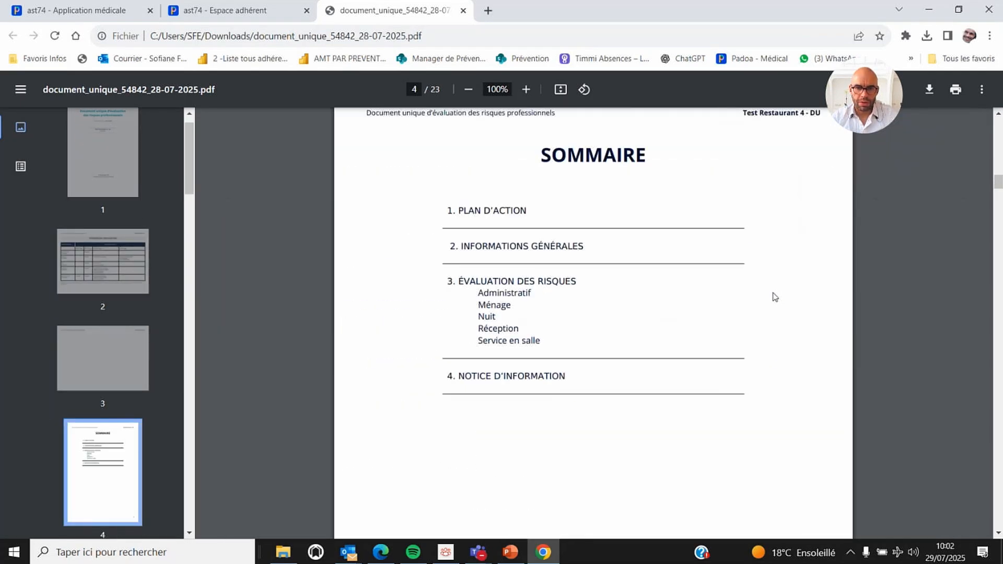
scroll(775, 297, "down", 10)
scroll(778, 292, "up", 1)
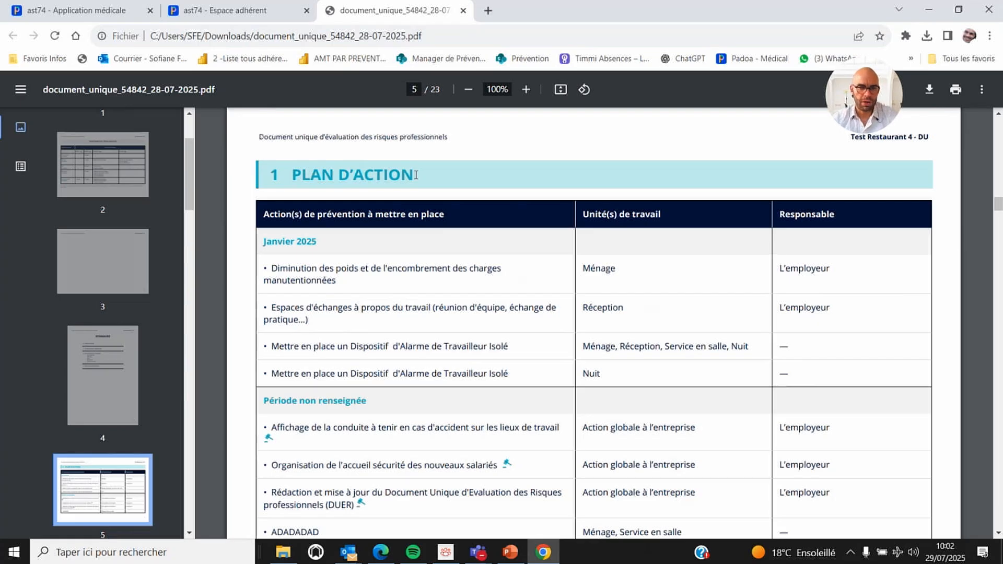
scroll(397, 209, "down", 1)
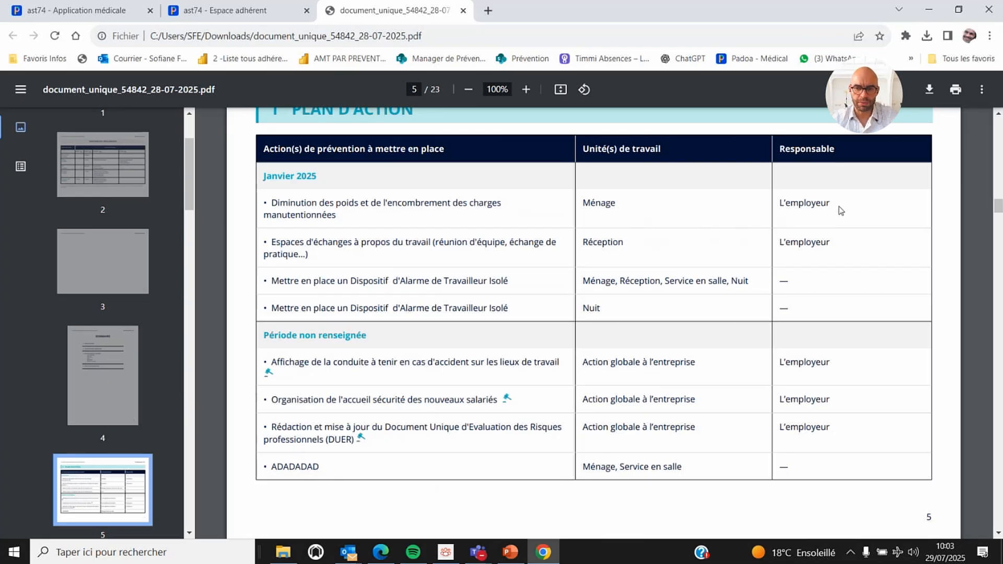
Step: Read through the Informations générales section, covering administrative details, employees, company activity, accidents, and premises and equipment
scroll(841, 211, "down", 12)
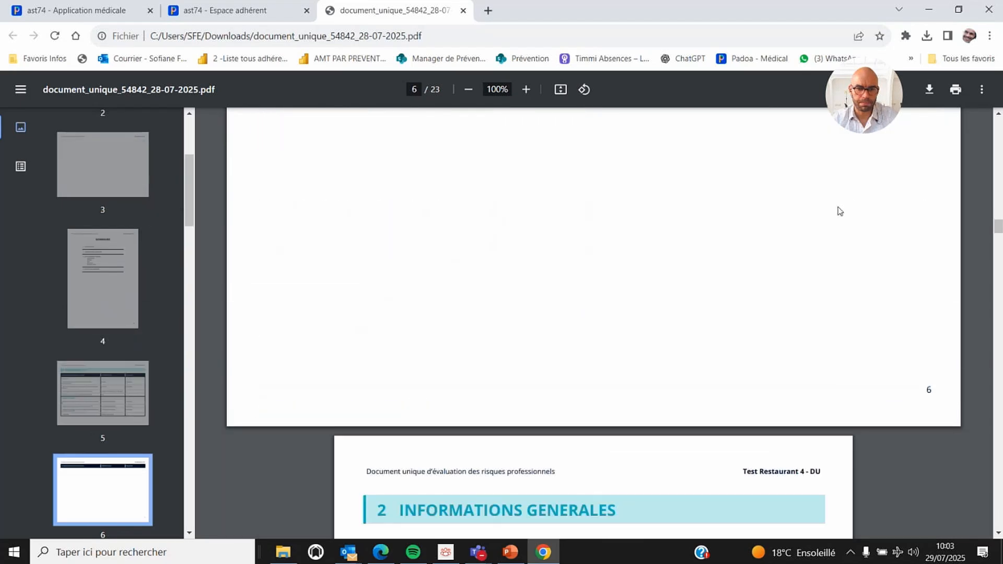
scroll(839, 211, "down", 7)
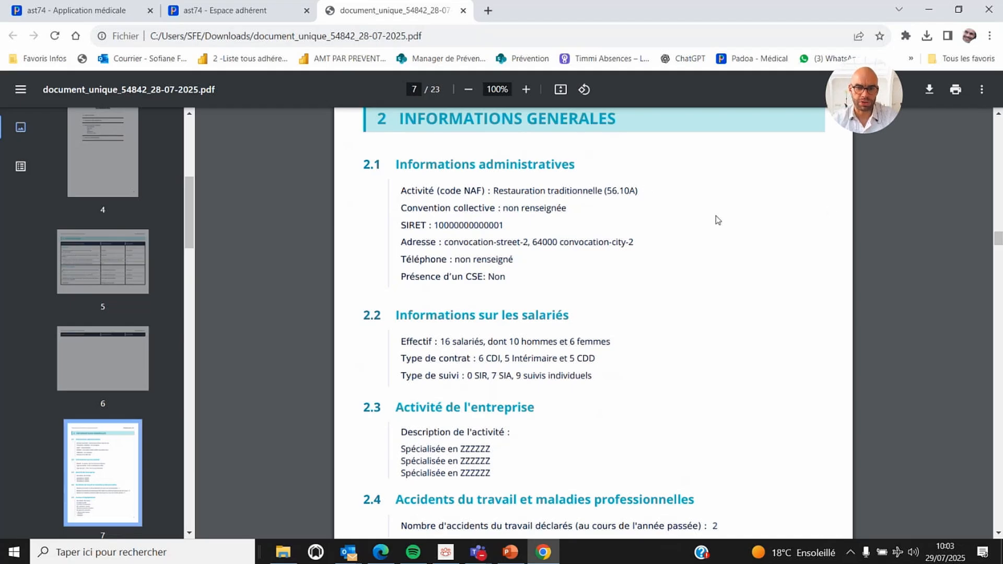
scroll(704, 226, "down", 15)
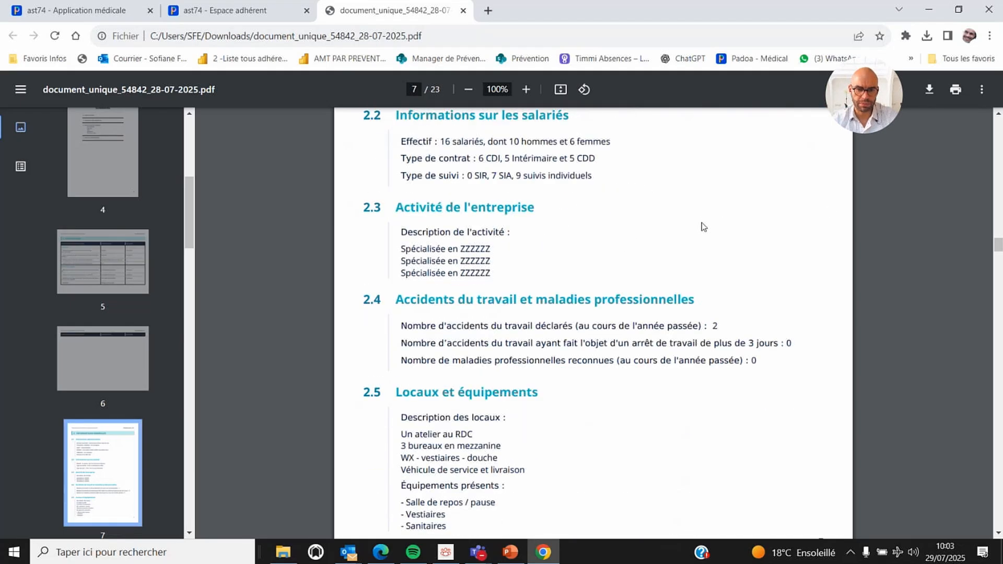
Step: Examine the Évaluation des risques section for the Administratif and Ménage work units, including ratings, observations and planned actions
scroll(702, 211, "down", 10)
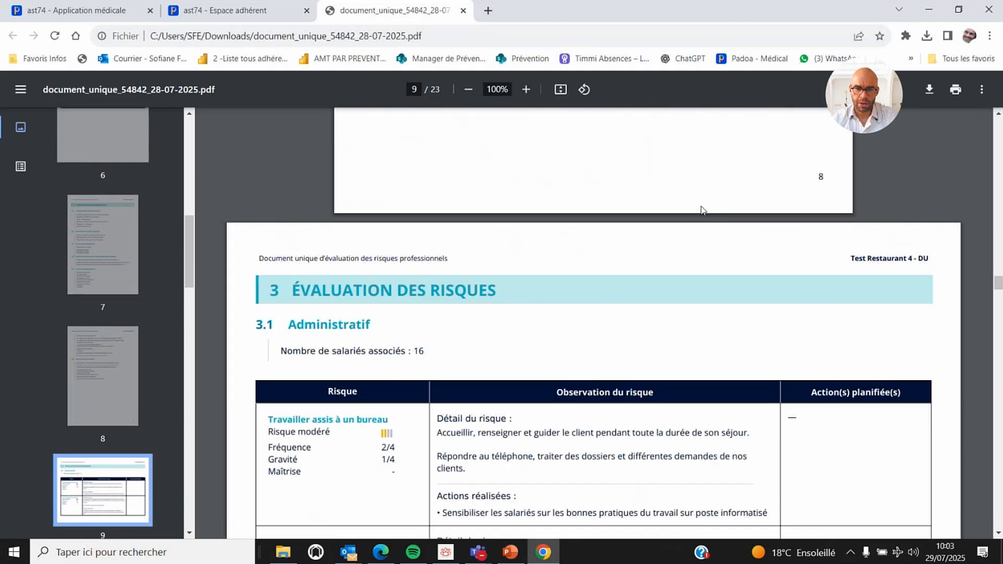
scroll(703, 209, "up", 3)
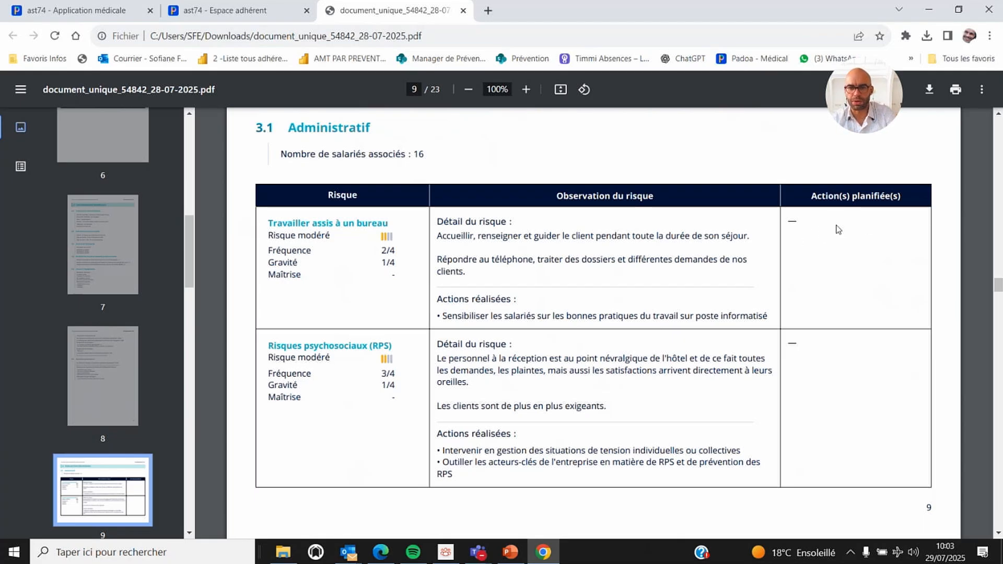
scroll(843, 277, "down", 4)
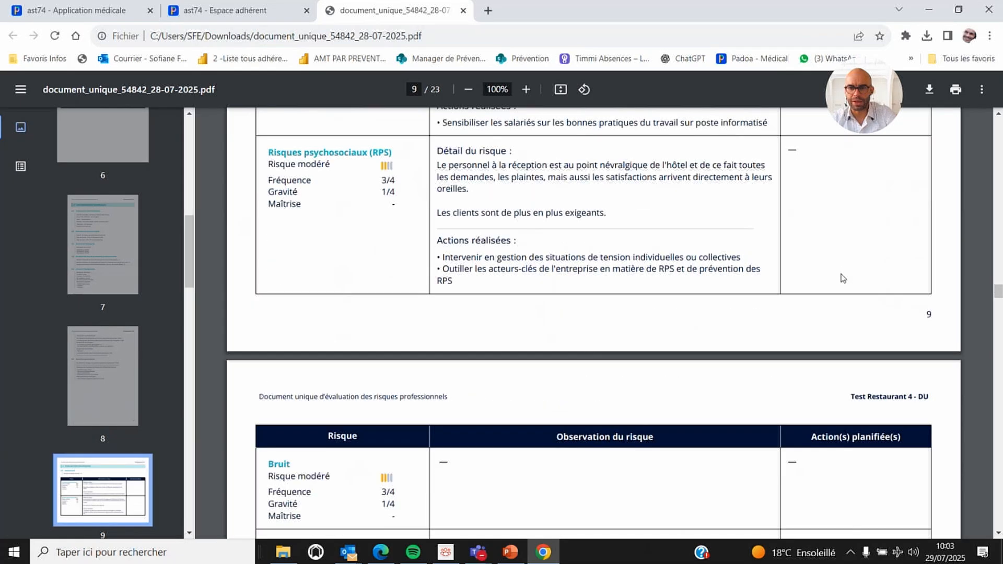
scroll(842, 283, "down", 8)
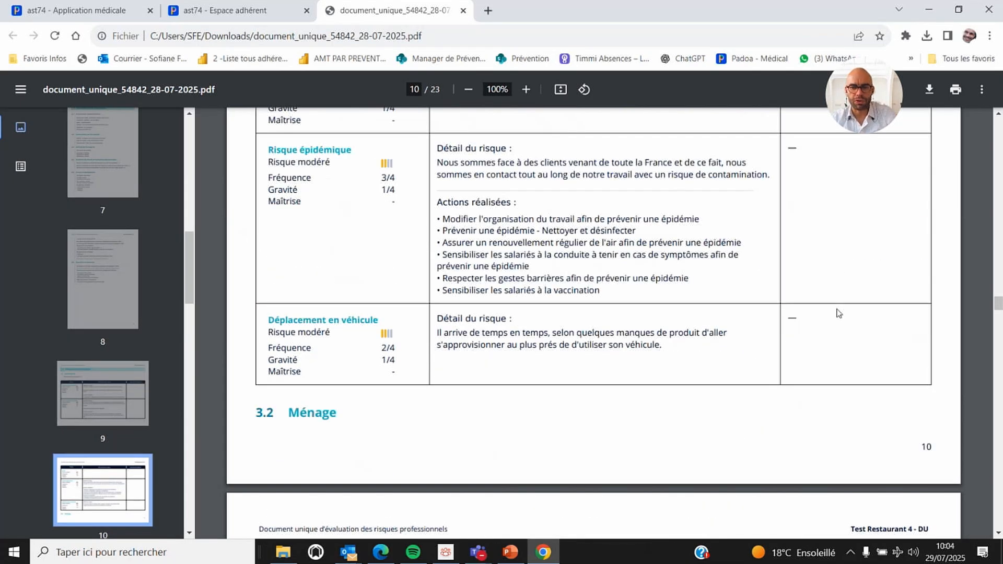
scroll(842, 306, "down", 13)
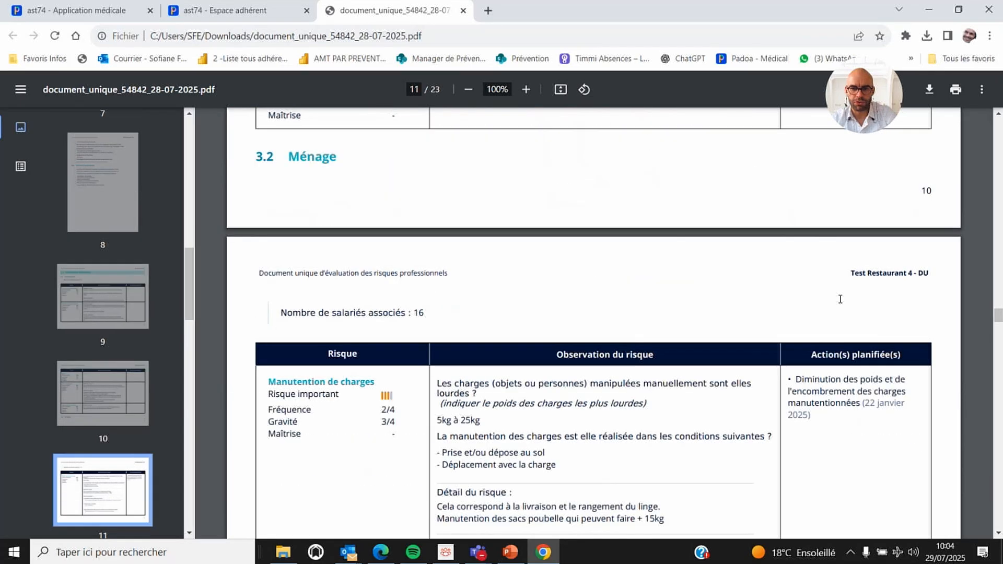
Step: Go to the Notice d'information on the last page and review the risk rating calculation method, result scale and example
left_click_drag(998, 328, 998, 509)
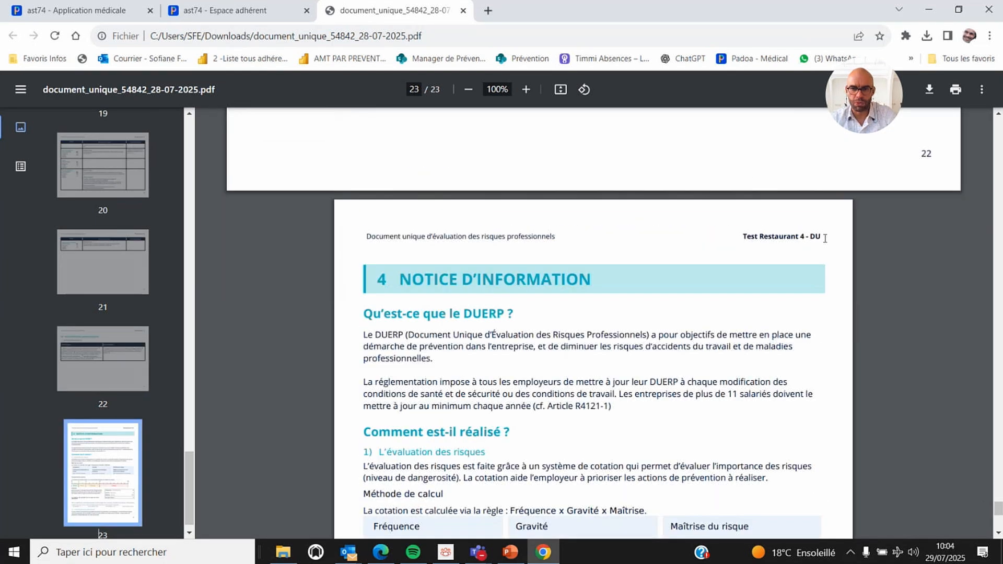
scroll(825, 238, "down", 3)
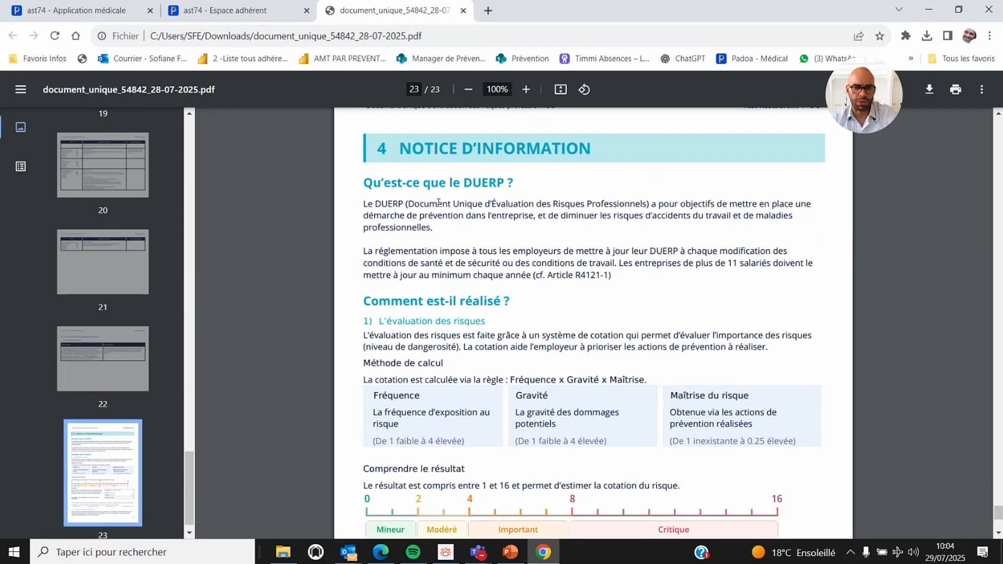
scroll(439, 203, "down", 3)
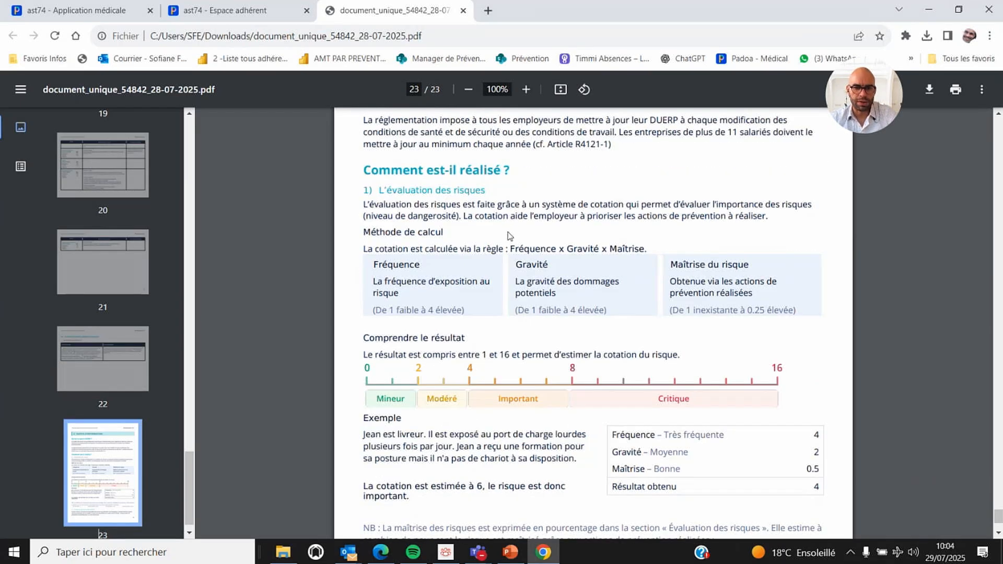